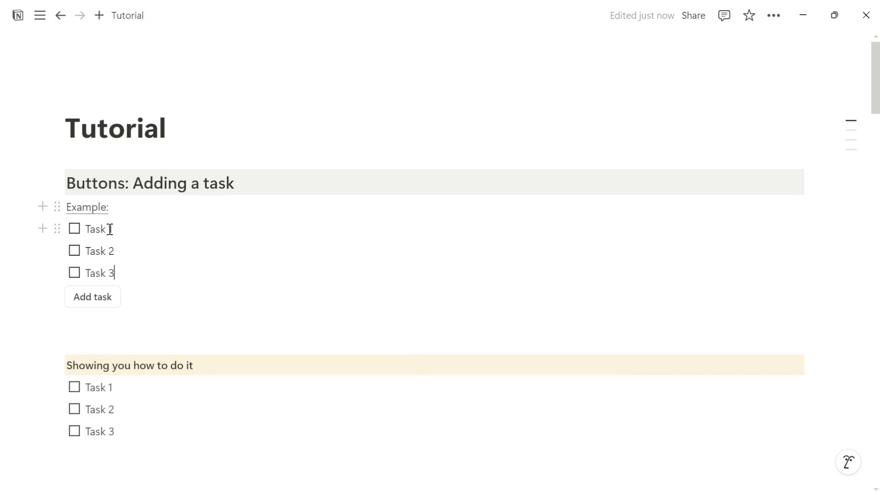
Run the existing Add task button in the example list to insert an empty to-do below Task 3.
{"action": "left_click", "coordinate": [89, 301]}
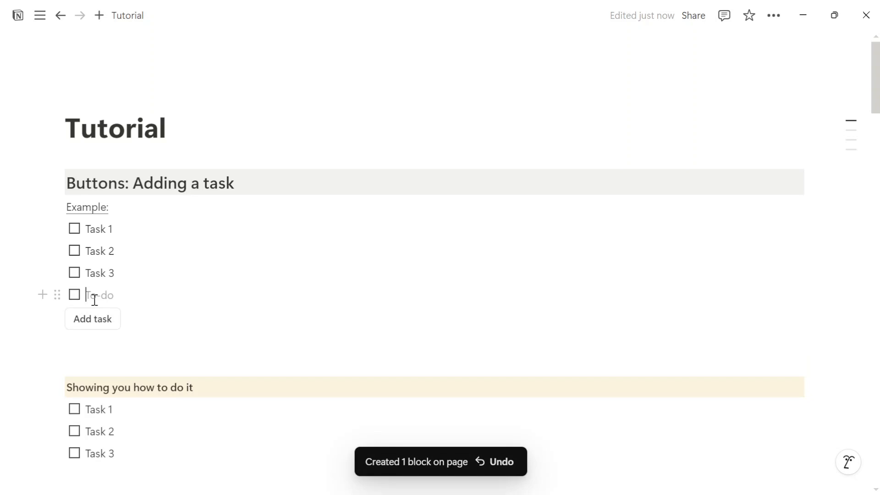
Insert a Button block directly below Task 3 in the "Showing you how to do it" section of the task example.
{"action": "scroll", "coordinate": [98, 298], "scroll_direction": "down", "scroll_amount": 3}
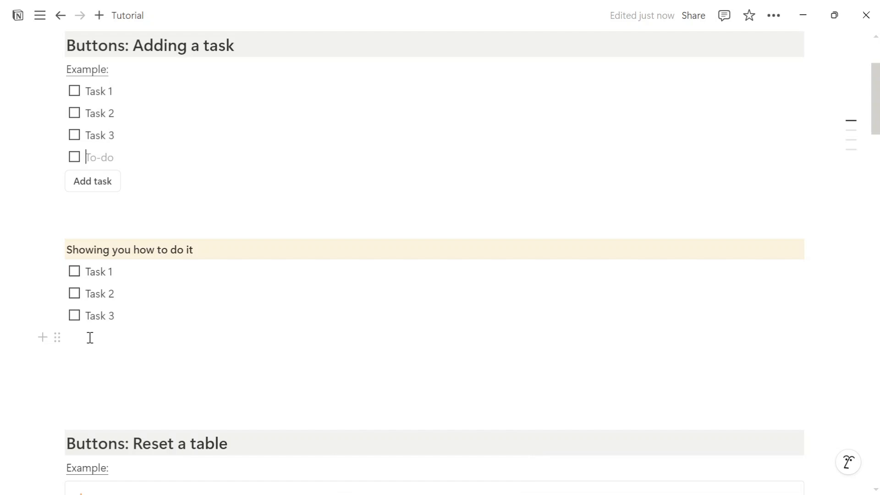
{"action": "left_click", "coordinate": [89, 338]}
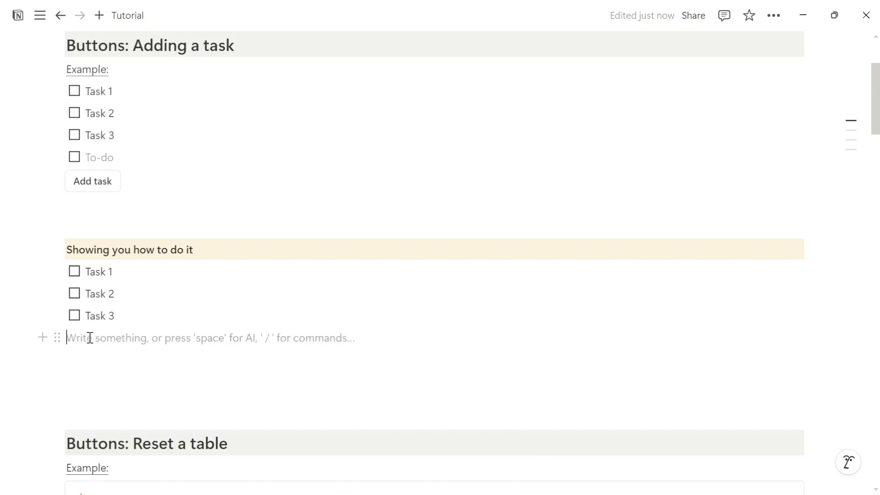
{"action": "type", "text": "/"}
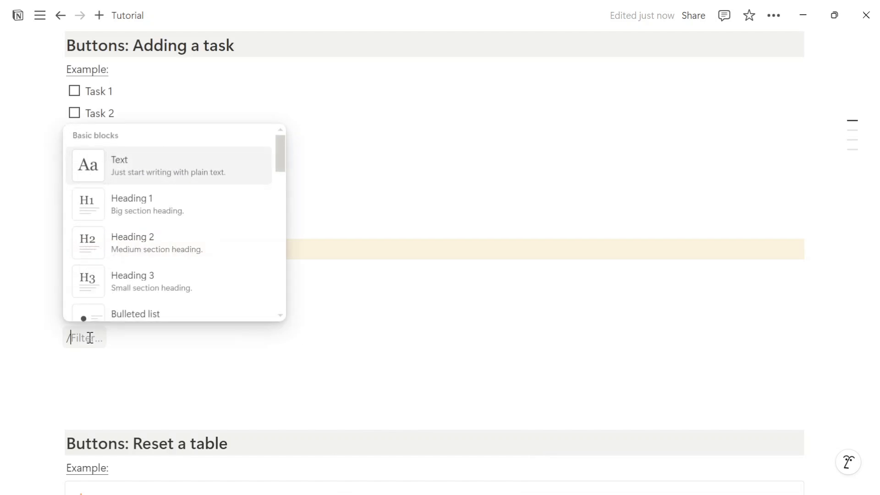
{"action": "type", "text": "bur"}
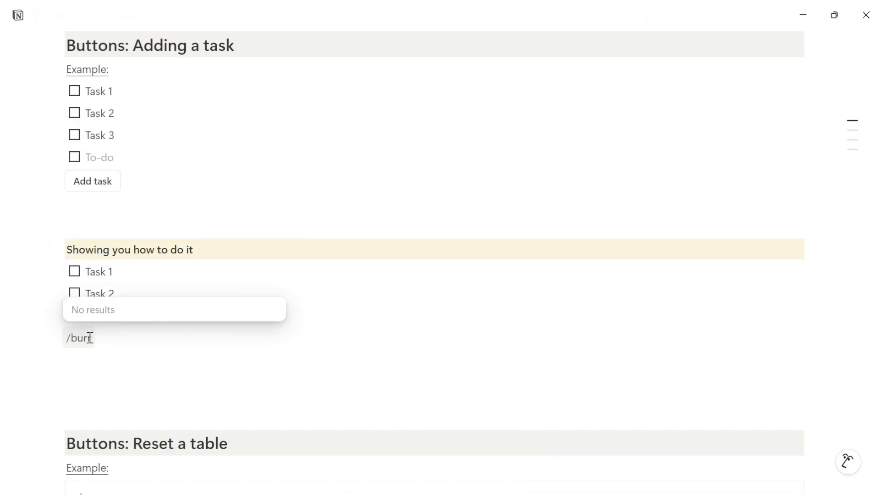
{"action": "key", "text": "BackSpace"}
{"action": "type", "text": "t"}
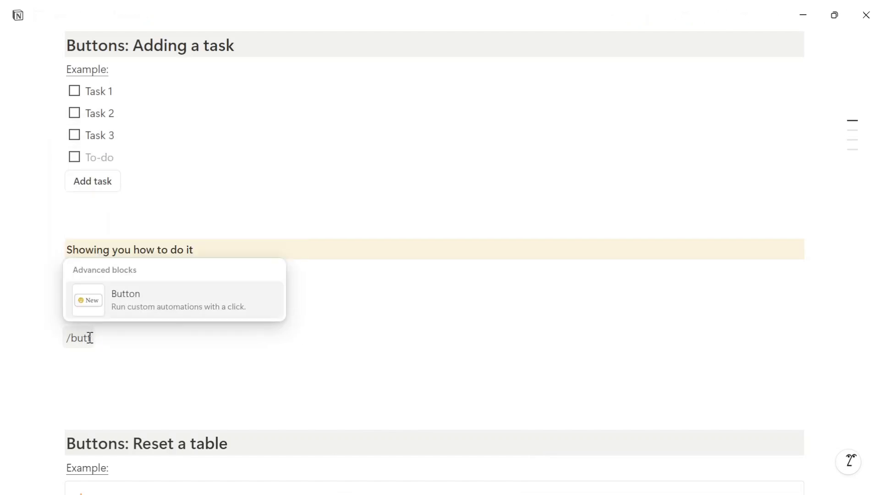
{"action": "key", "text": "Return"}
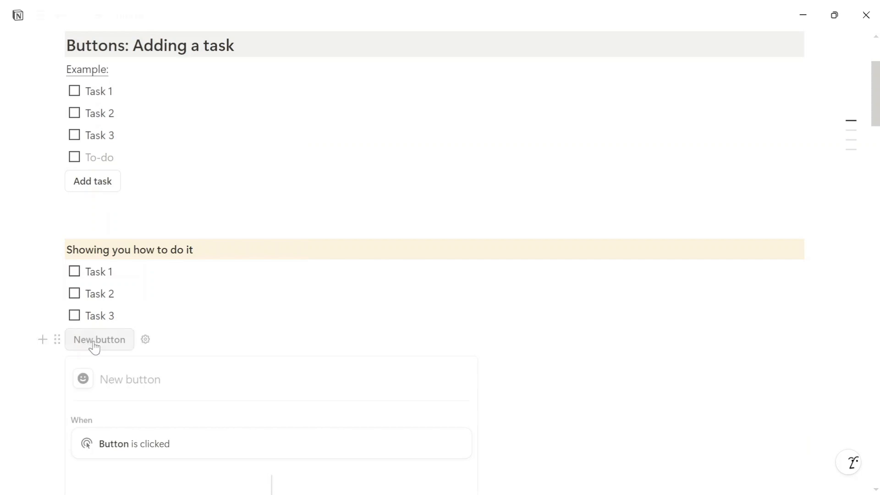
Name the new button "Add task".
{"action": "scroll", "coordinate": [115, 330], "scroll_direction": "down", "scroll_amount": 2}
{"action": "scroll", "coordinate": [134, 293], "scroll_direction": "down", "scroll_amount": 2}
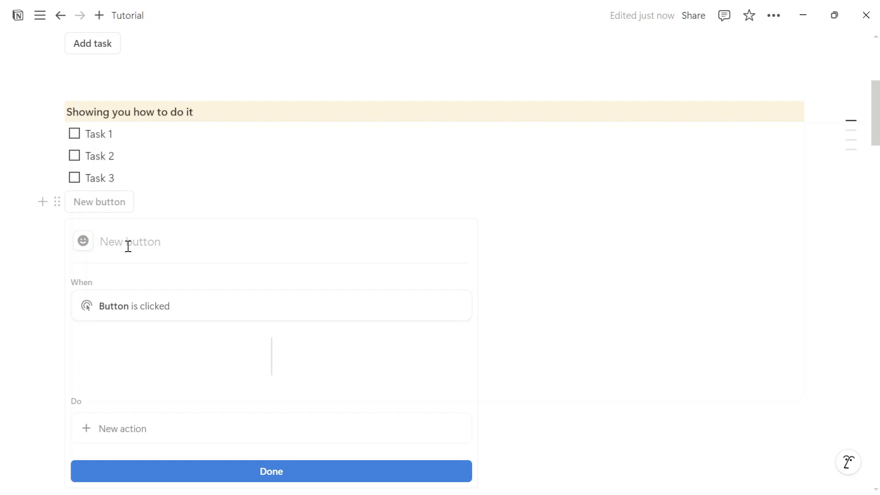
{"action": "type", "text": "Add task"}
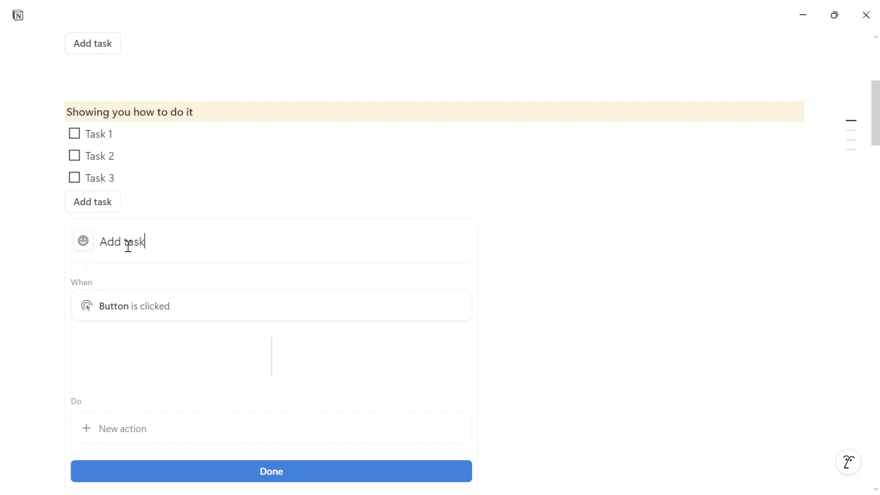
Give the new Add task button an Insert blocks action that contains one empty to-do item.
{"action": "scroll", "coordinate": [145, 298], "scroll_direction": "down", "scroll_amount": 2}
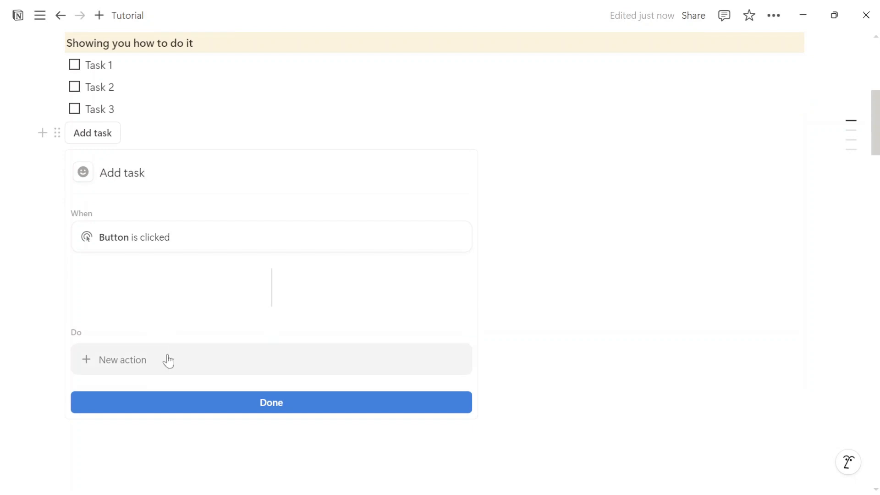
{"action": "left_click", "coordinate": [168, 361]}
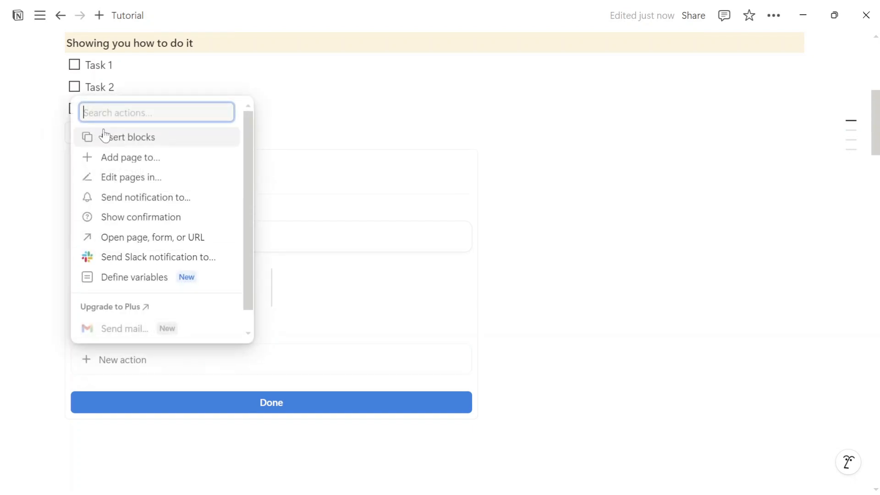
{"action": "left_click", "coordinate": [105, 137]}
{"action": "scroll", "coordinate": [222, 365], "scroll_direction": "down", "scroll_amount": 2}
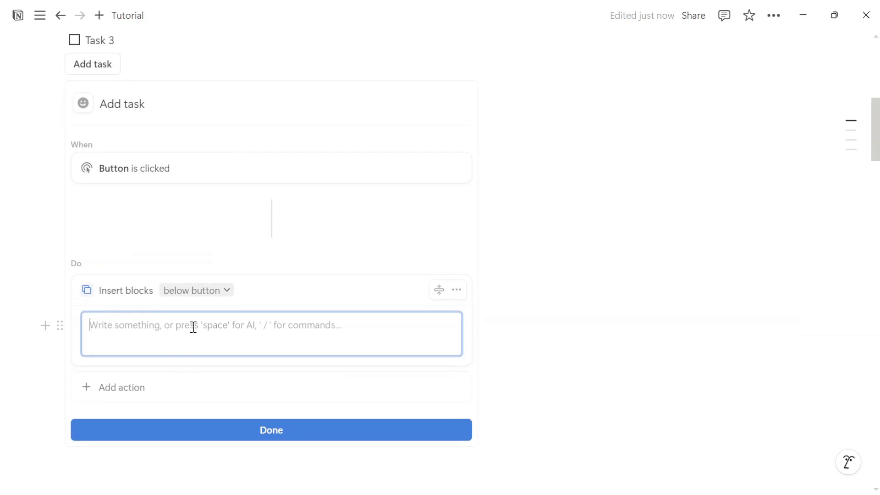
{"action": "type", "text": "/"}
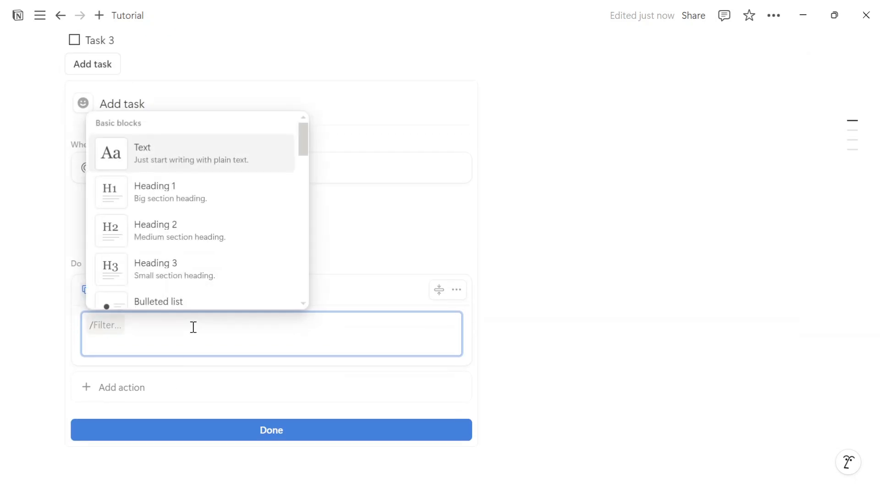
{"action": "type", "text": "to"}
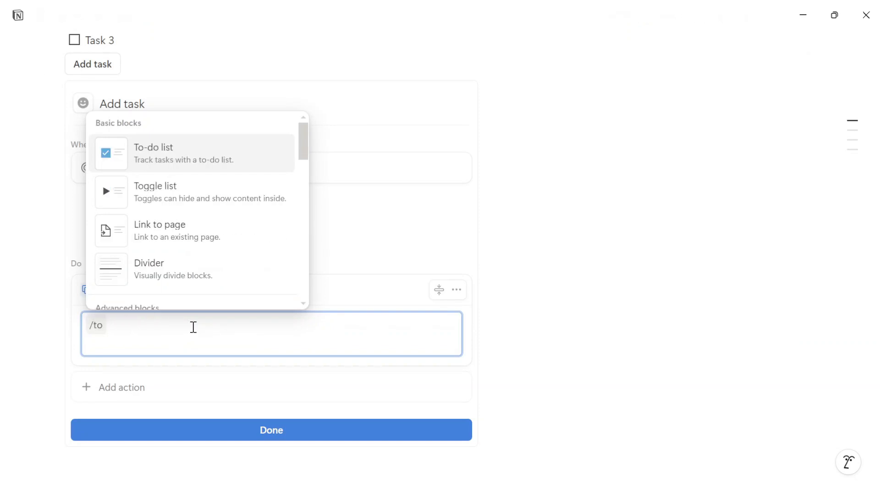
{"action": "left_click", "coordinate": [201, 167]}
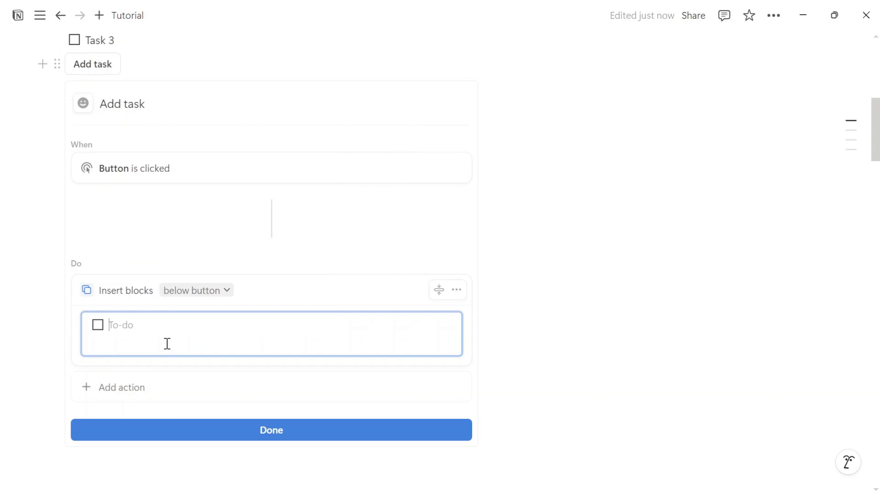
Set the Insert blocks action to place its content above the button and save the button's configuration.
{"action": "left_click", "coordinate": [211, 294]}
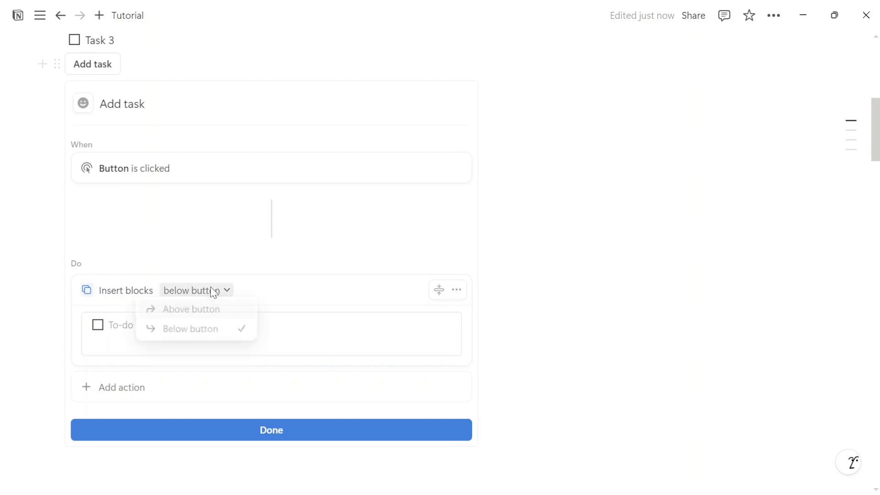
{"action": "left_click", "coordinate": [213, 312]}
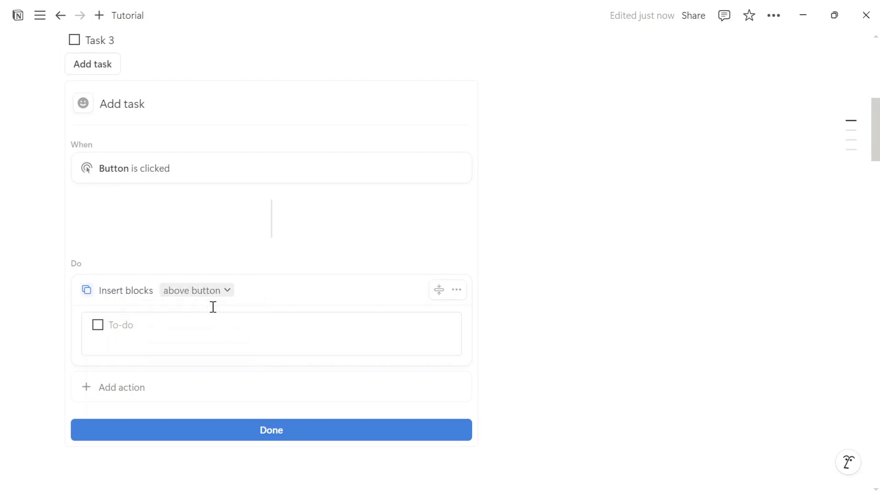
{"action": "left_click", "coordinate": [276, 434]}
Run the new Add task button to insert an empty to-do below Task 3 in the demonstration list.
{"action": "scroll", "coordinate": [135, 250], "scroll_direction": "up", "scroll_amount": 3}
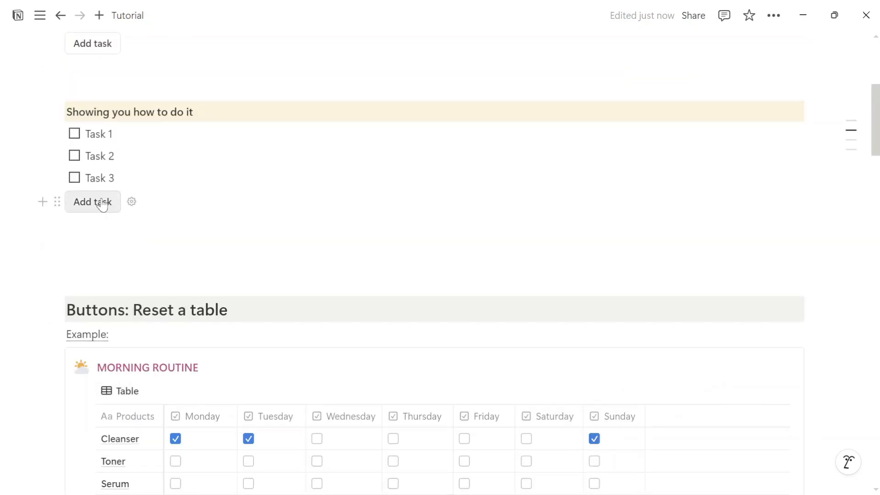
{"action": "left_click", "coordinate": [102, 205]}
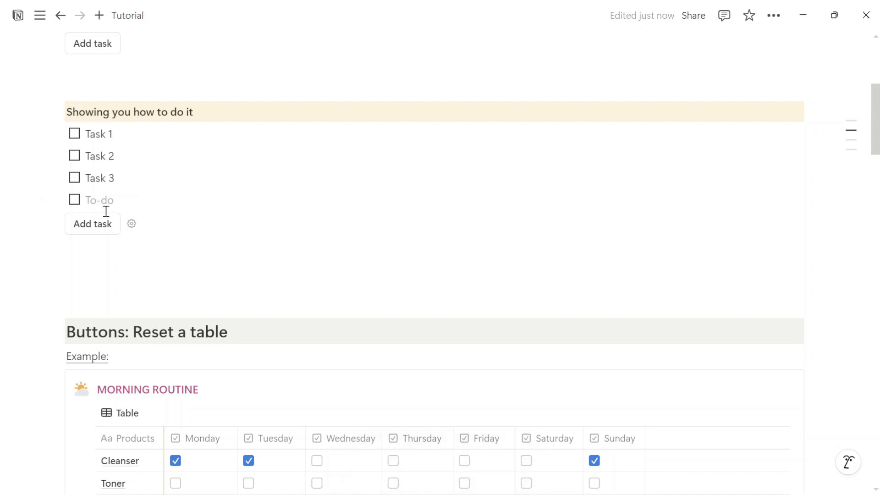
Reopen the demonstration button's settings, change its Insert blocks position to below the button, and save.
{"action": "left_click", "coordinate": [132, 224]}
{"action": "scroll", "coordinate": [204, 315], "scroll_direction": "down", "scroll_amount": 2}
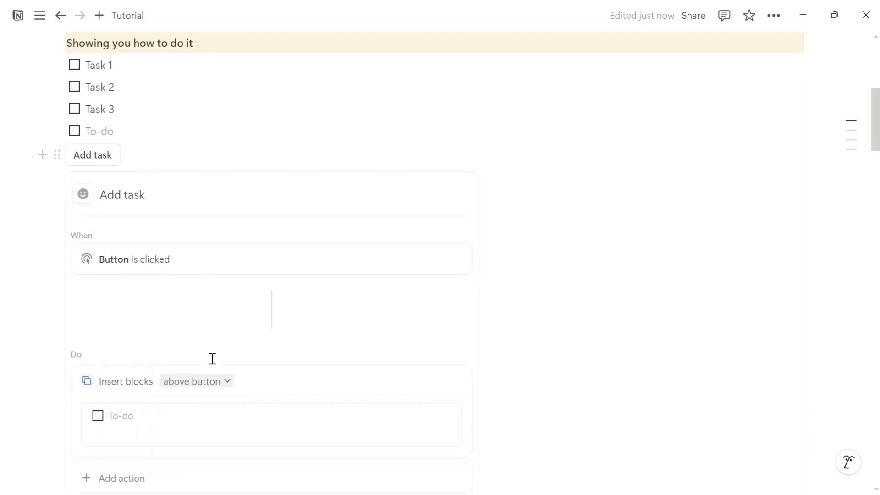
{"action": "left_click", "coordinate": [218, 389]}
{"action": "left_click", "coordinate": [220, 419]}
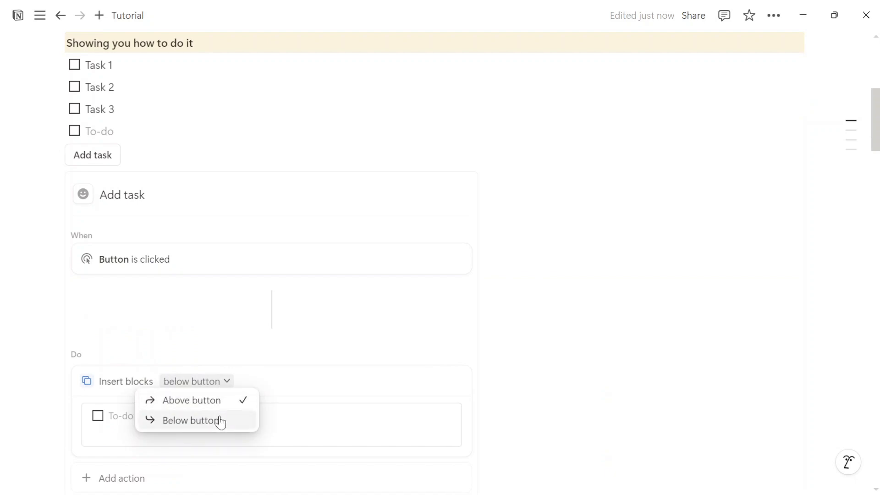
{"action": "scroll", "coordinate": [219, 411], "scroll_direction": "down", "scroll_amount": 2}
{"action": "scroll", "coordinate": [219, 412], "scroll_direction": "down", "scroll_amount": 2}
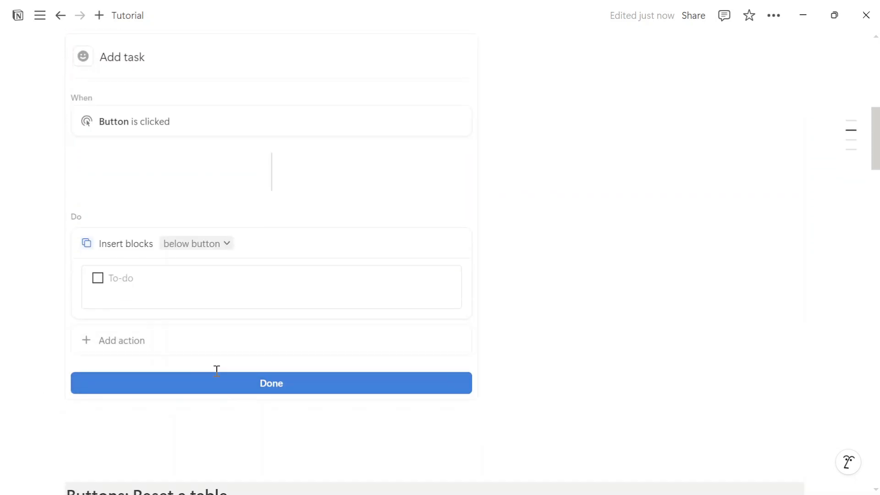
{"action": "left_click", "coordinate": [223, 386]}
Run the reconfigured Add task button to insert an empty to-do underneath it.
{"action": "scroll", "coordinate": [197, 289], "scroll_direction": "up", "scroll_amount": 6}
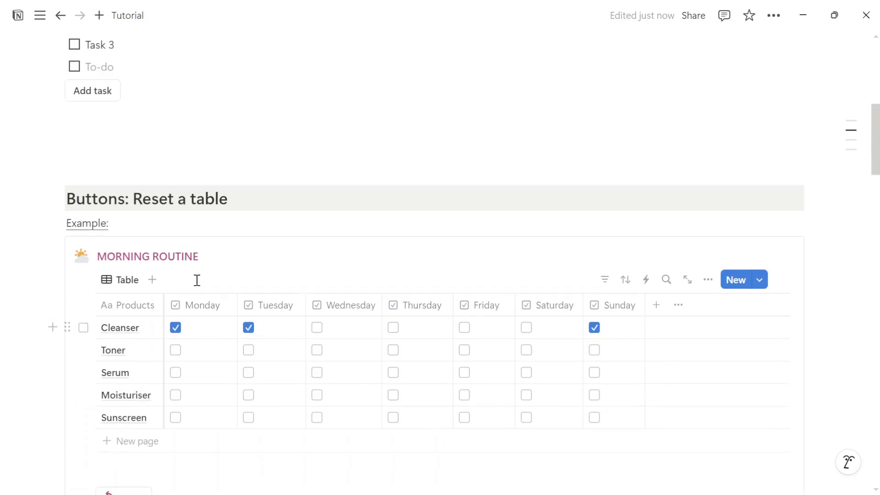
{"action": "left_click", "coordinate": [72, 232]}
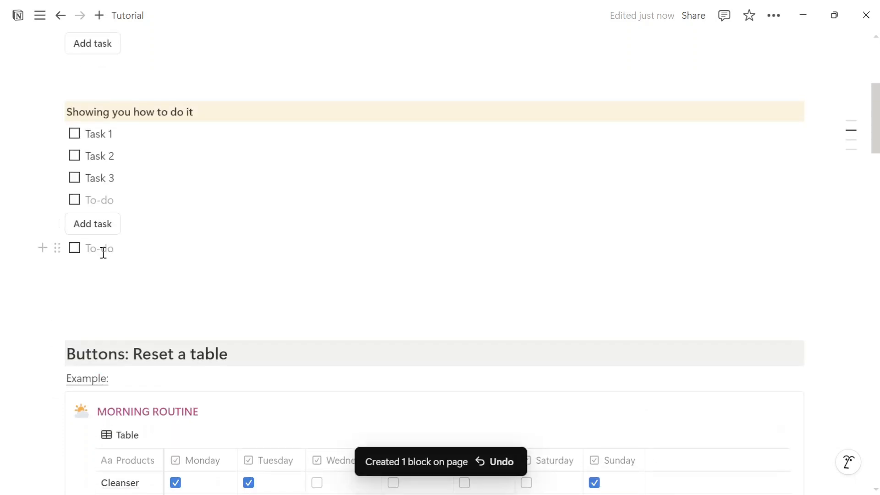
Tick all five products, from Cleanser to Sunscreen, for Wednesday in the example Morning Routine table under "Buttons: Reset a table".
{"action": "scroll", "coordinate": [104, 253], "scroll_direction": "up", "scroll_amount": 3}
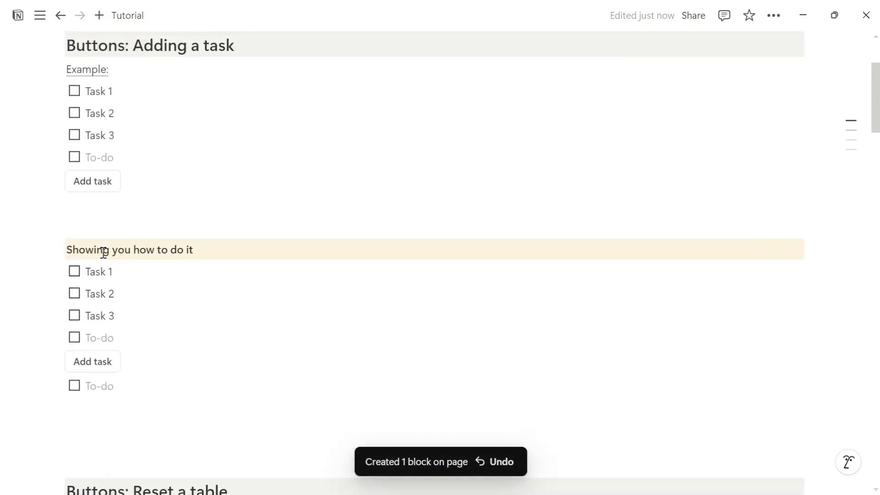
{"action": "scroll", "coordinate": [252, 271], "scroll_direction": "down", "scroll_amount": 5}
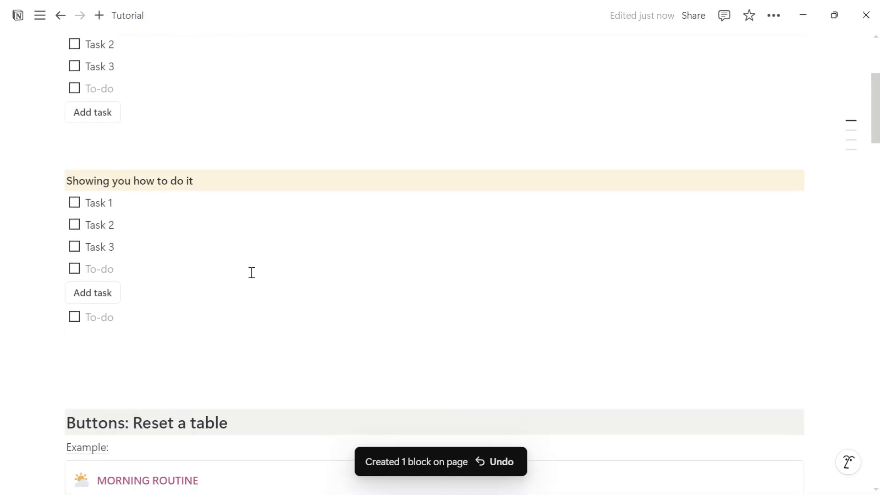
{"action": "scroll", "coordinate": [365, 274], "scroll_direction": "down", "scroll_amount": 2}
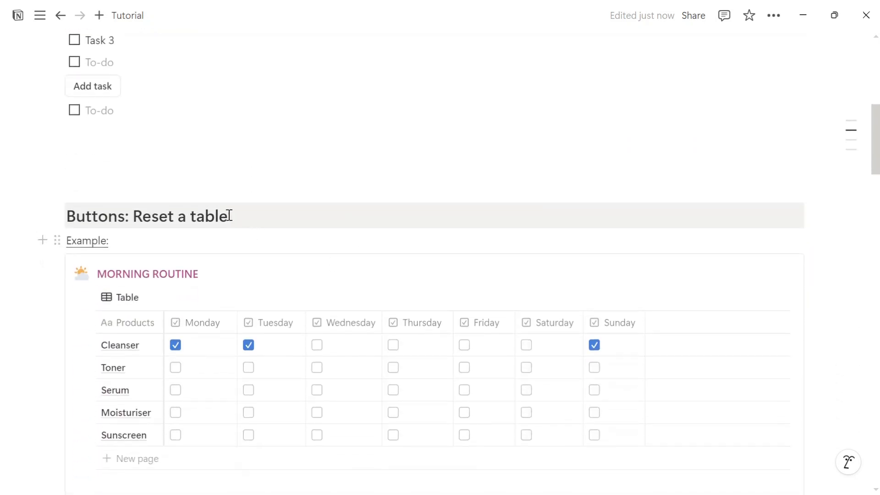
{"action": "scroll", "coordinate": [229, 216], "scroll_direction": "down", "scroll_amount": 3}
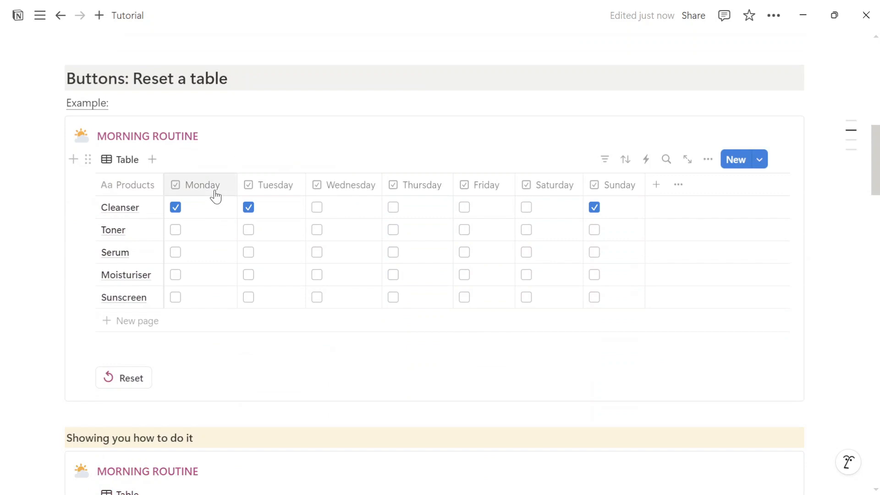
{"action": "scroll", "coordinate": [214, 190], "scroll_direction": "up", "scroll_amount": 2}
{"action": "scroll", "coordinate": [218, 201], "scroll_direction": "down", "scroll_amount": 2}
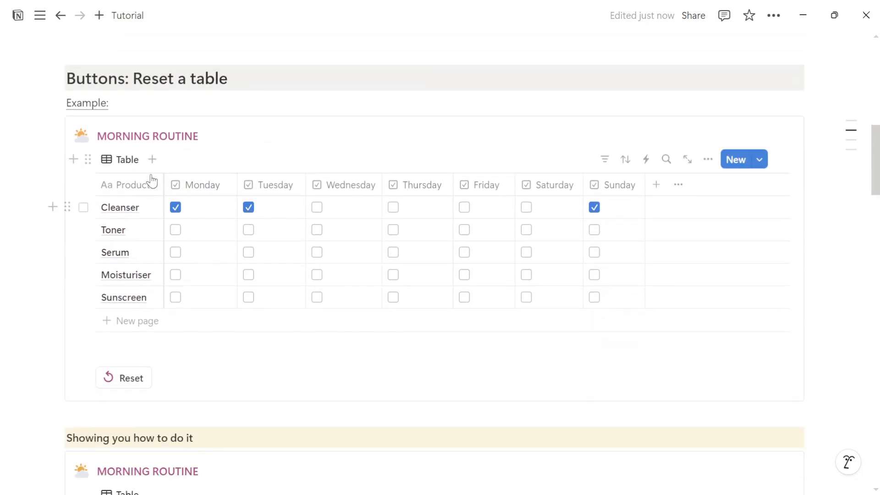
{"action": "left_click", "coordinate": [317, 210]}
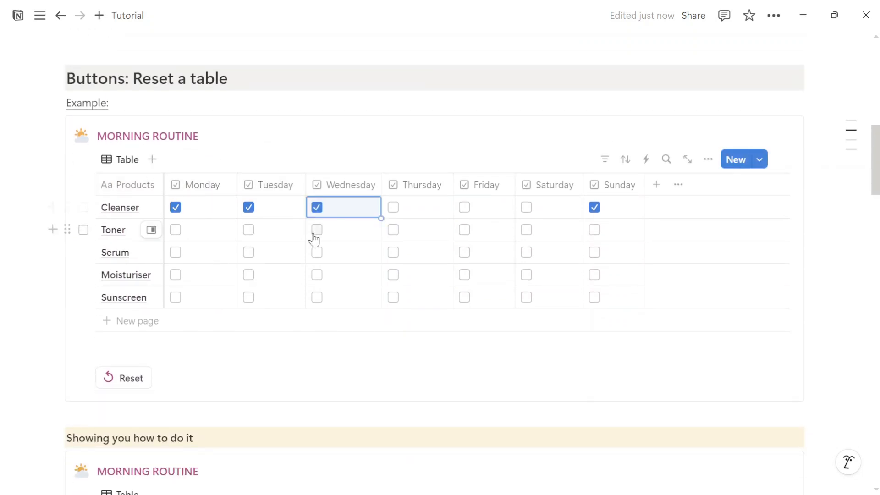
{"action": "left_click", "coordinate": [317, 229]}
{"action": "left_click", "coordinate": [317, 252]}
{"action": "left_click", "coordinate": [317, 274]}
{"action": "left_click", "coordinate": [316, 297]}
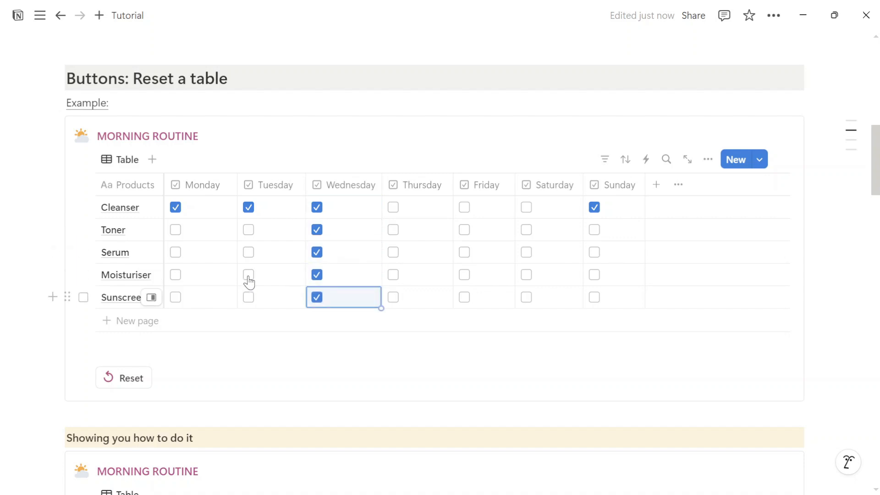
Tick Moisturiser and Serum for Tuesday, Serum for Saturday, Moisturiser and Toner for Friday, Toner for Thursday, and Sunscreen for Sunday in the example table.
{"action": "left_click", "coordinate": [248, 275]}
{"action": "left_click", "coordinate": [248, 253]}
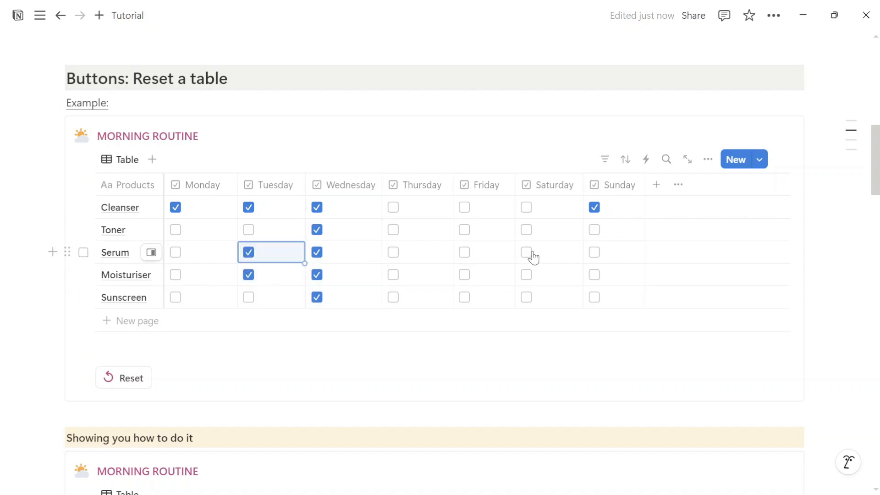
{"action": "left_click", "coordinate": [526, 253]}
{"action": "left_click", "coordinate": [465, 275]}
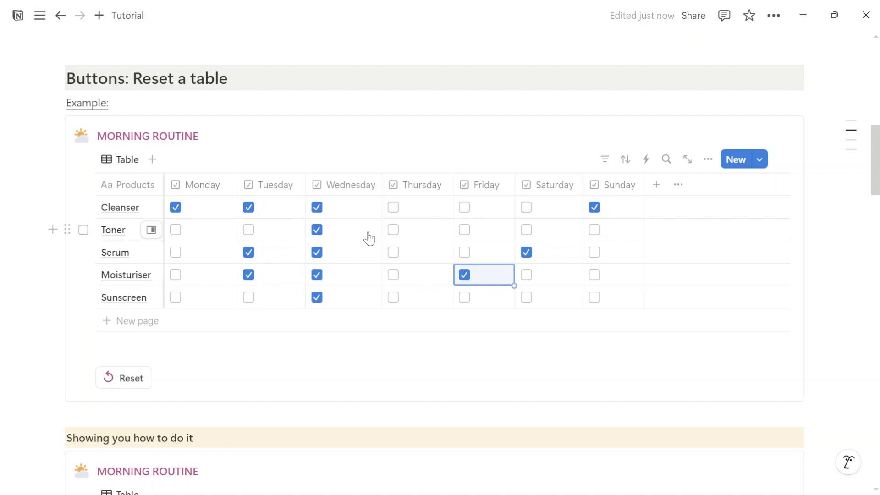
{"action": "left_click", "coordinate": [393, 229]}
{"action": "left_click", "coordinate": [465, 230]}
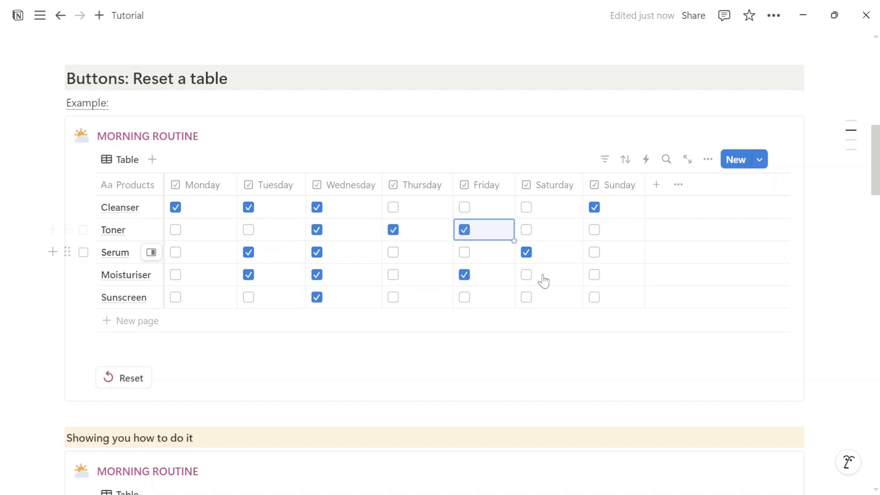
{"action": "left_click", "coordinate": [594, 298]}
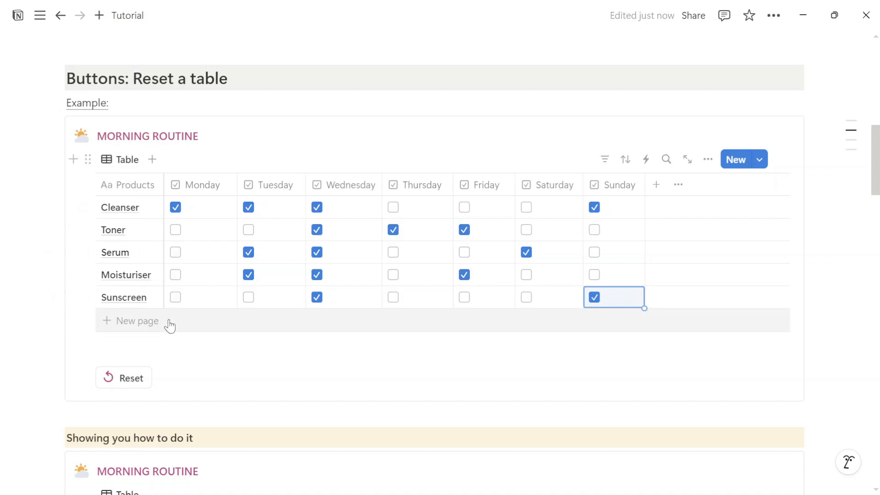
Run the example Morning Routine table's Reset button to clear all of its checkboxes.
{"action": "left_click", "coordinate": [132, 380]}
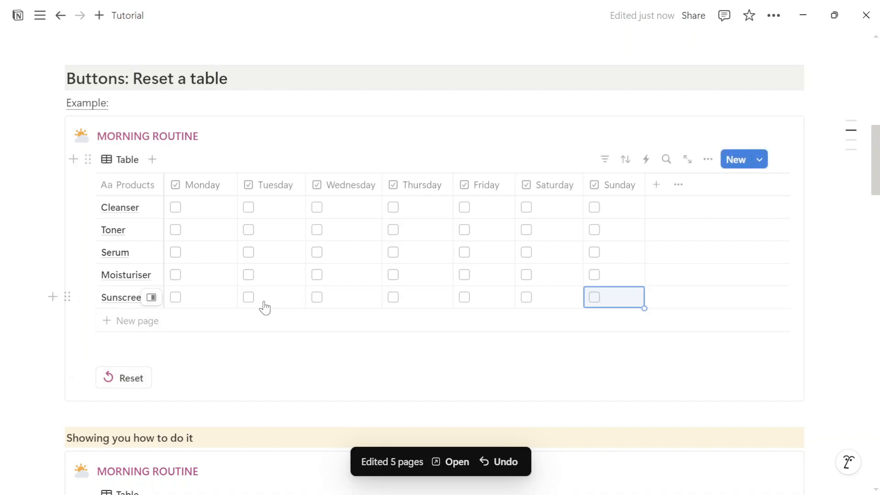
Insert a button block below the Morning Routine table under "Showing you how to do it" and name it Reset.
{"action": "scroll", "coordinate": [265, 294], "scroll_direction": "down", "scroll_amount": 2}
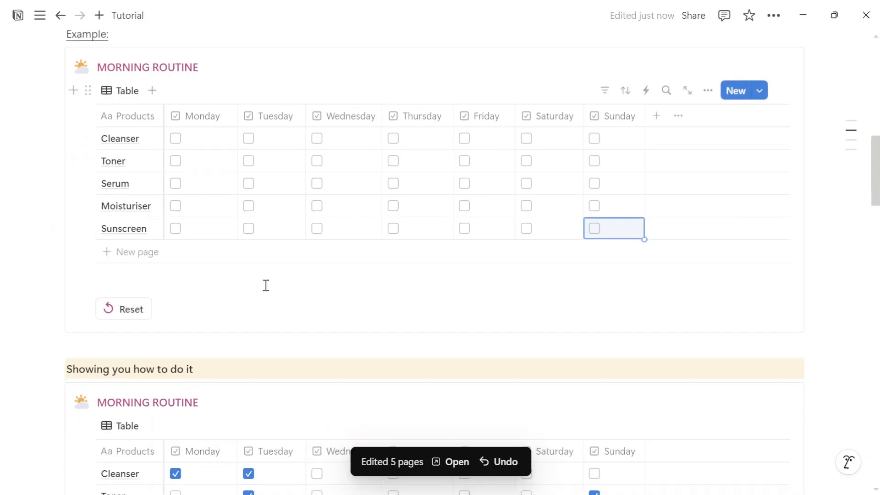
{"action": "scroll", "coordinate": [263, 275], "scroll_direction": "down", "scroll_amount": 3}
{"action": "scroll", "coordinate": [263, 266], "scroll_direction": "down", "scroll_amount": 2}
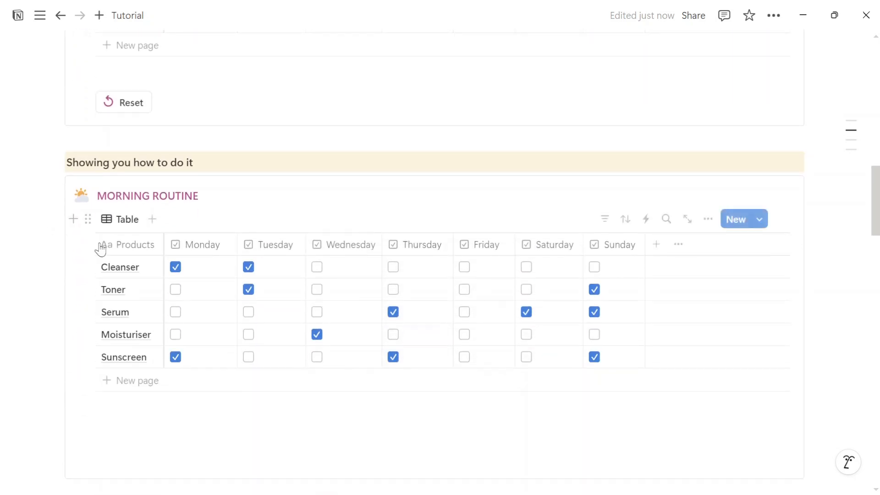
{"action": "left_click", "coordinate": [75, 216]}
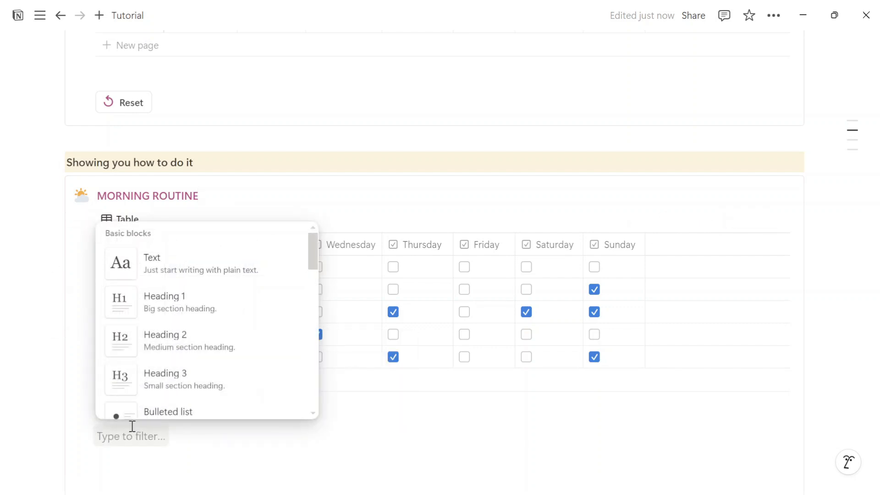
{"action": "type", "text": "/butt"}
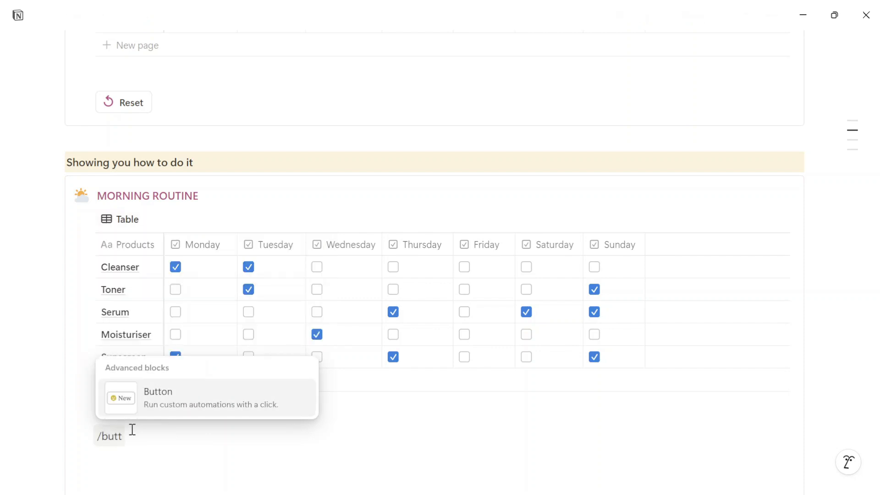
{"action": "left_click", "coordinate": [149, 405]}
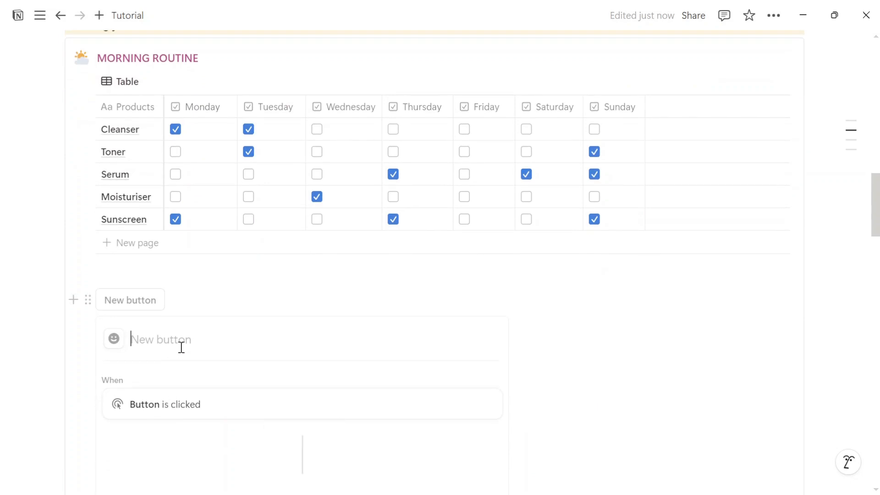
{"action": "type", "text": "Rese"}
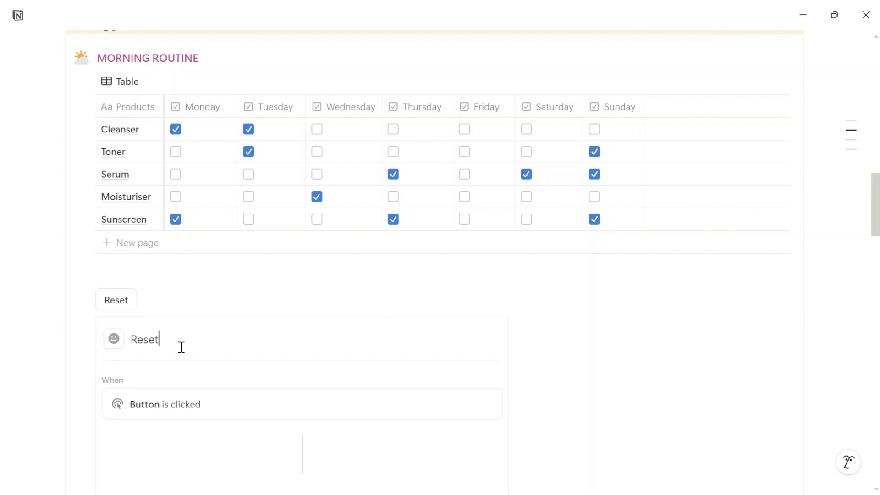
{"action": "type", "text": "t"}
Add an "Edit pages in" action to the new Reset button, targeting the AM Routine 1 database on the Tutorial page.
{"action": "scroll", "coordinate": [181, 347], "scroll_direction": "down", "scroll_amount": 5}
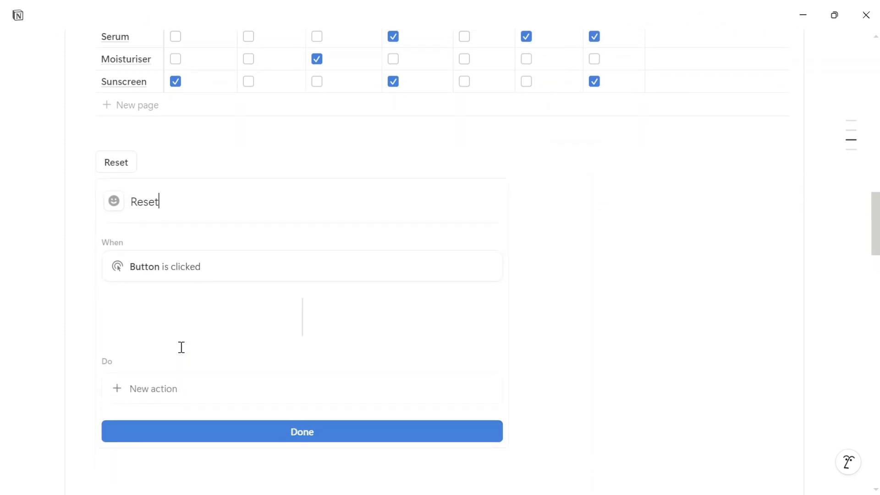
{"action": "left_click", "coordinate": [188, 334]}
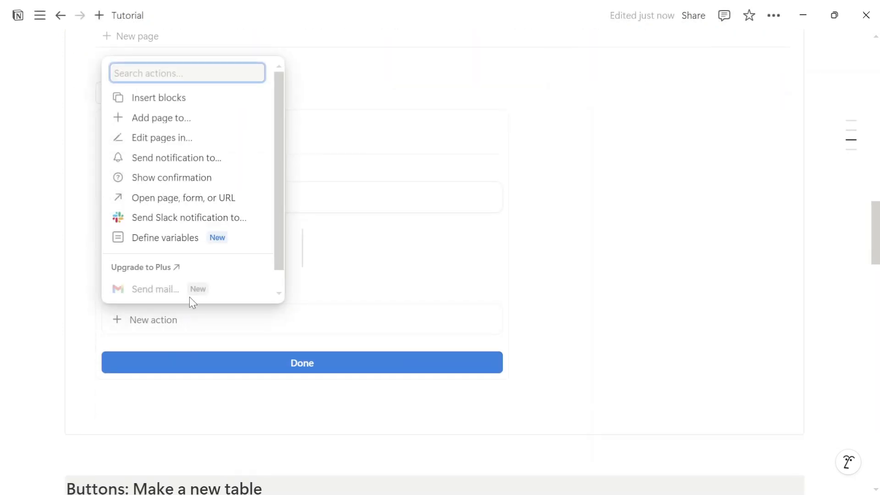
{"action": "left_click", "coordinate": [208, 146]}
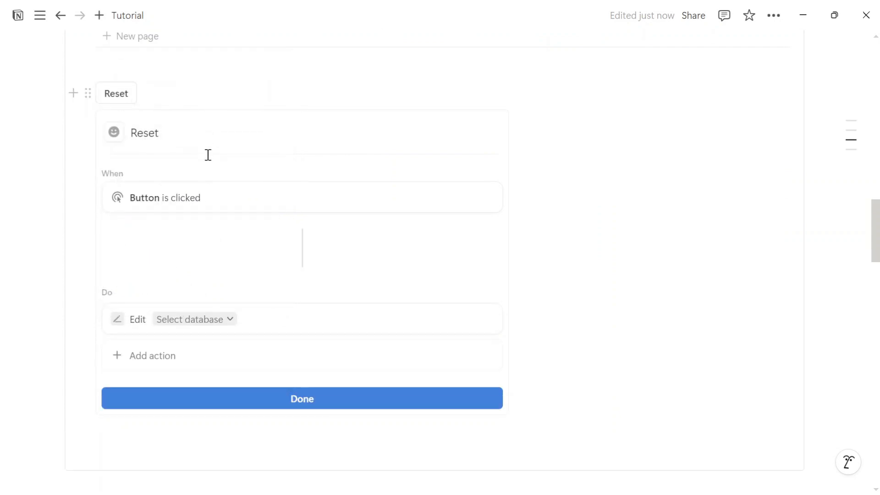
{"action": "left_click", "coordinate": [207, 321]}
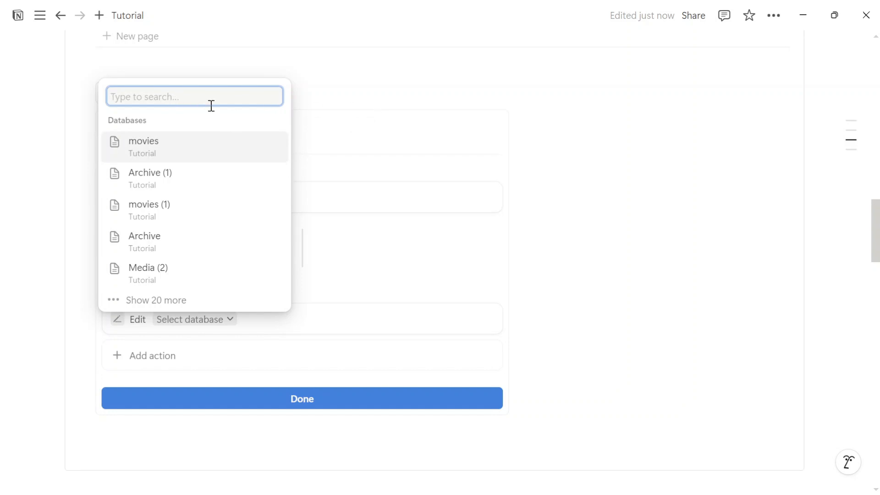
{"action": "type", "text": "am"}
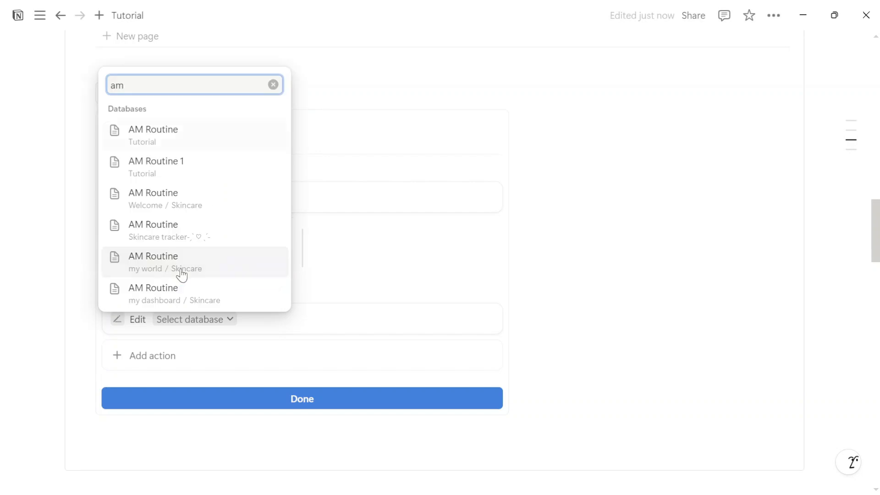
{"action": "left_click", "coordinate": [193, 165]}
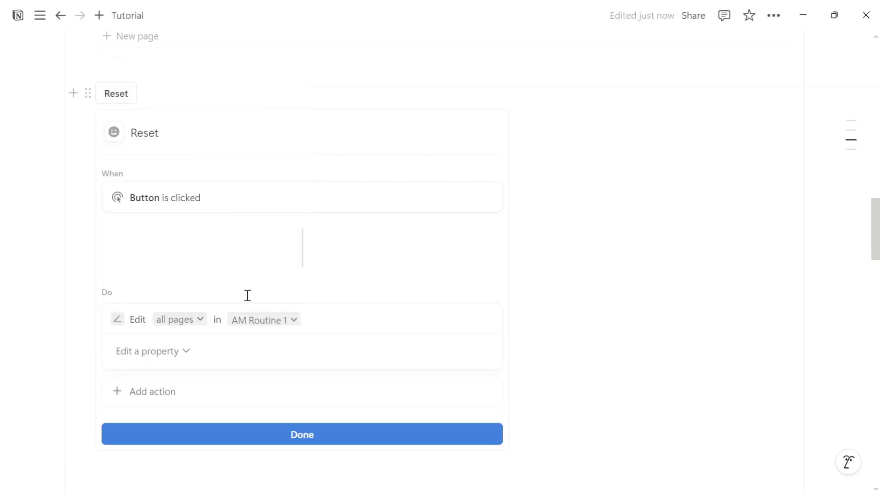
Add the Friday, Monday, Saturday and Sunday properties to the Reset button's edit action.
{"action": "left_click", "coordinate": [181, 352]}
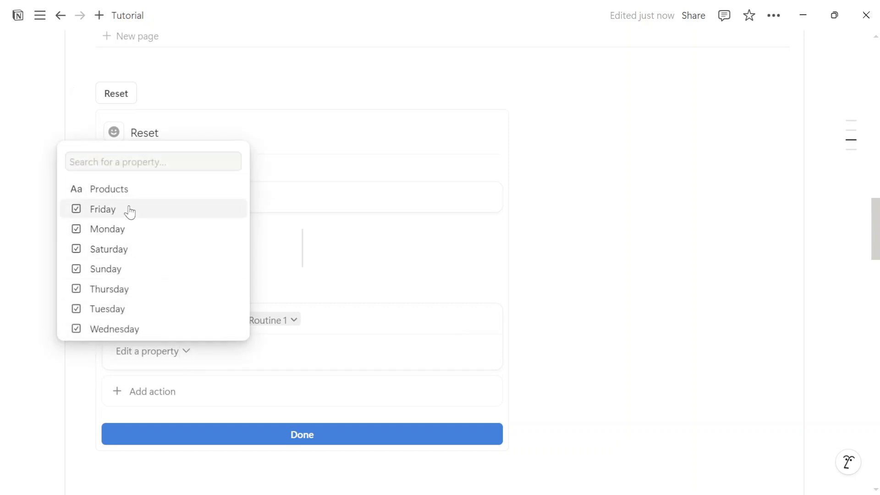
{"action": "left_click", "coordinate": [130, 211]}
{"action": "left_click", "coordinate": [178, 377]}
{"action": "left_click", "coordinate": [151, 253]}
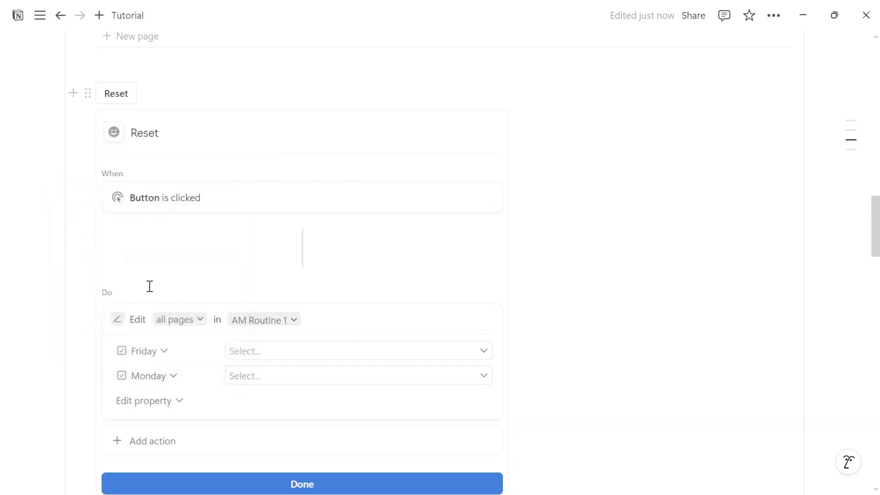
{"action": "left_click", "coordinate": [156, 403]}
{"action": "left_click", "coordinate": [143, 306]}
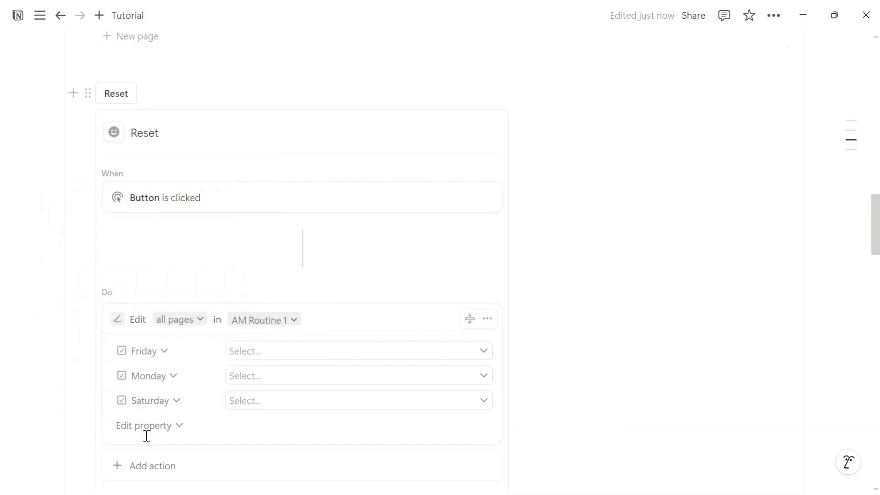
{"action": "left_click", "coordinate": [145, 429]}
{"action": "left_click", "coordinate": [140, 350]}
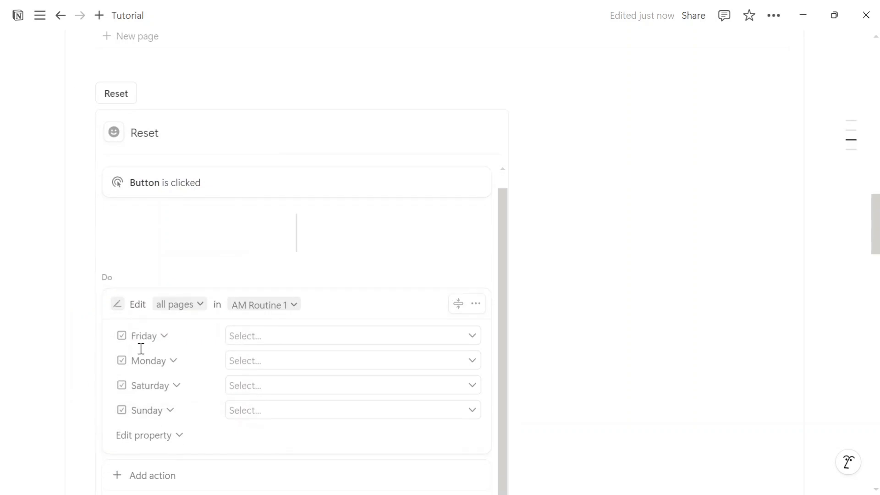
Add the Thursday, Tuesday and Wednesday properties to the Reset button's edit action.
{"action": "left_click", "coordinate": [155, 434]}
{"action": "left_click", "coordinate": [132, 373]}
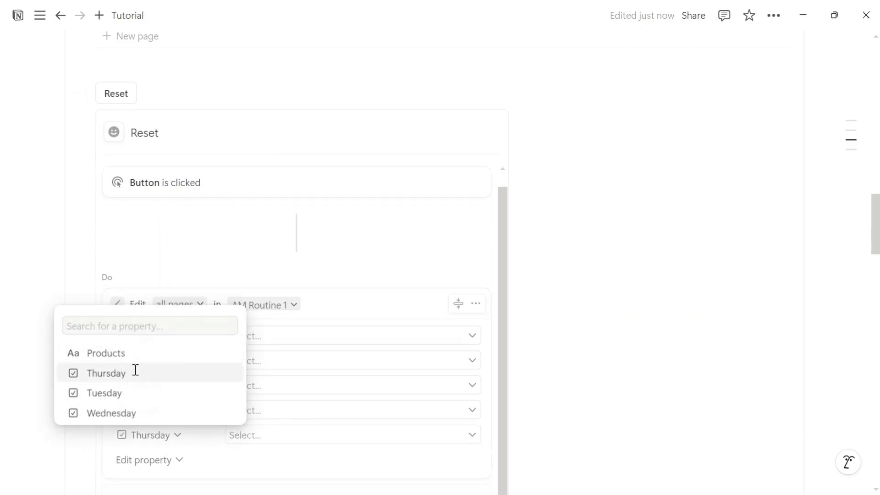
{"action": "scroll", "coordinate": [545, 327], "scroll_direction": "down", "scroll_amount": 2}
{"action": "left_click", "coordinate": [161, 392]}
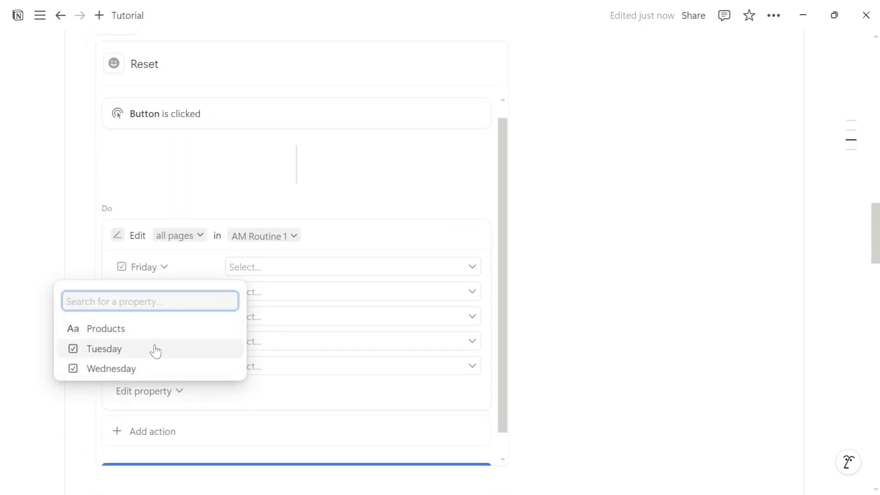
{"action": "left_click", "coordinate": [153, 350]}
{"action": "left_click", "coordinate": [152, 414]}
{"action": "left_click", "coordinate": [149, 402]}
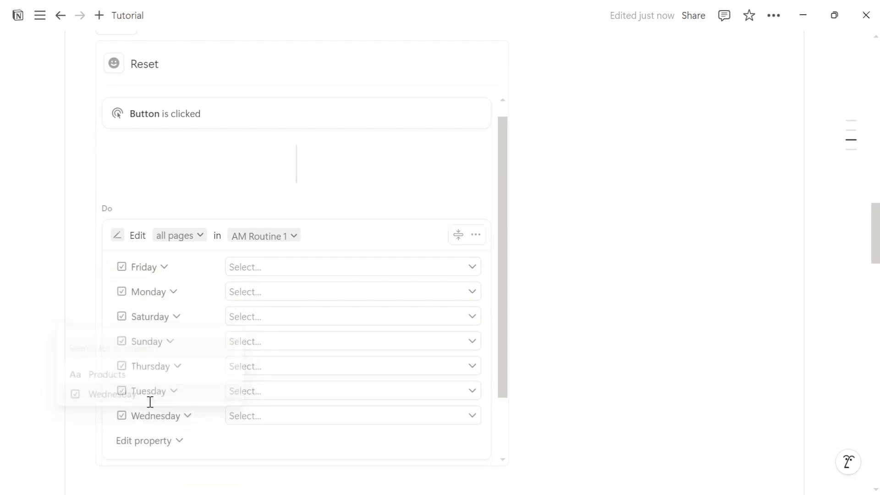
Set the Friday, Monday, Saturday and Sunday properties to Unchecked in the Reset button's edit action.
{"action": "left_click", "coordinate": [300, 265]}
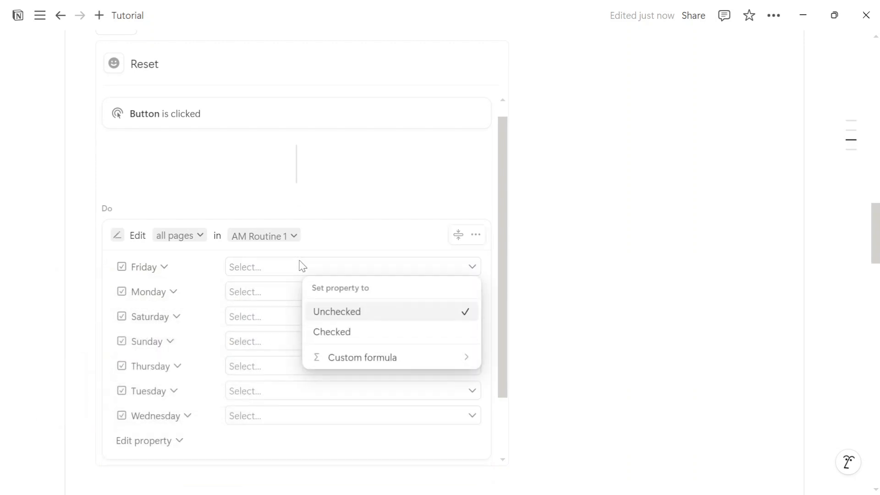
{"action": "left_click", "coordinate": [343, 314]}
{"action": "left_click", "coordinate": [311, 293]}
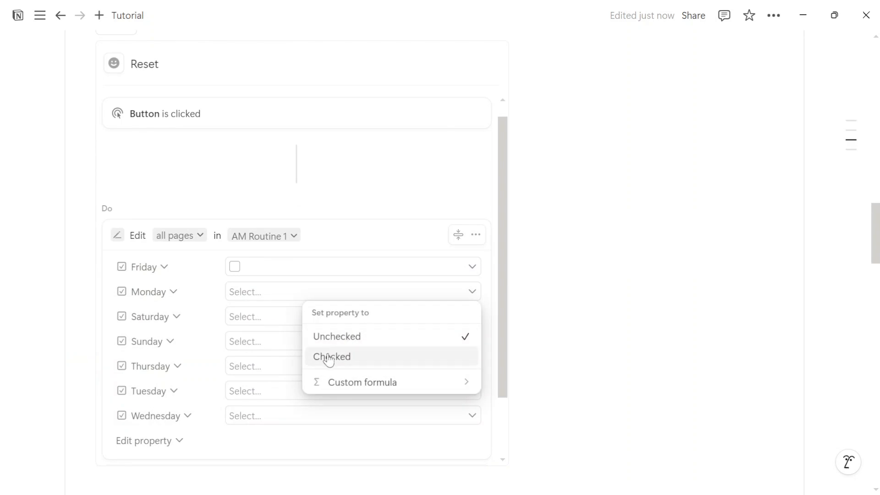
{"action": "left_click", "coordinate": [336, 341]}
{"action": "left_click", "coordinate": [273, 319]}
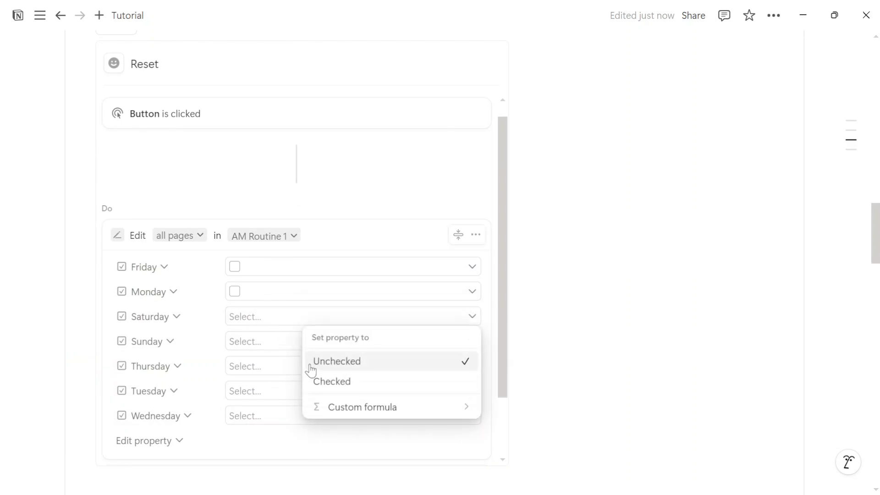
{"action": "left_click", "coordinate": [314, 363]}
{"action": "left_click", "coordinate": [302, 345]}
{"action": "left_click", "coordinate": [331, 390]}
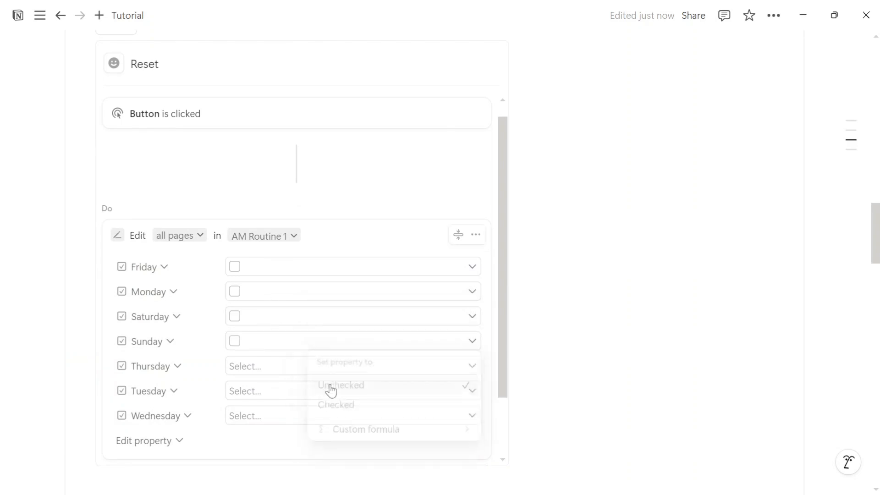
Set the Thursday, Tuesday and Wednesday properties to Unchecked in the Reset button's edit action.
{"action": "left_click", "coordinate": [291, 368]}
{"action": "left_click", "coordinate": [348, 411]}
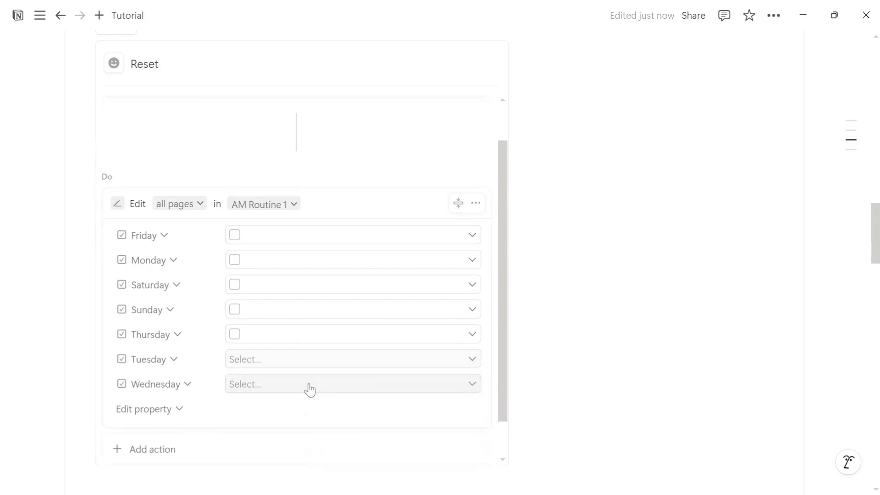
{"action": "left_click", "coordinate": [287, 323]}
{"action": "left_click", "coordinate": [436, 378]}
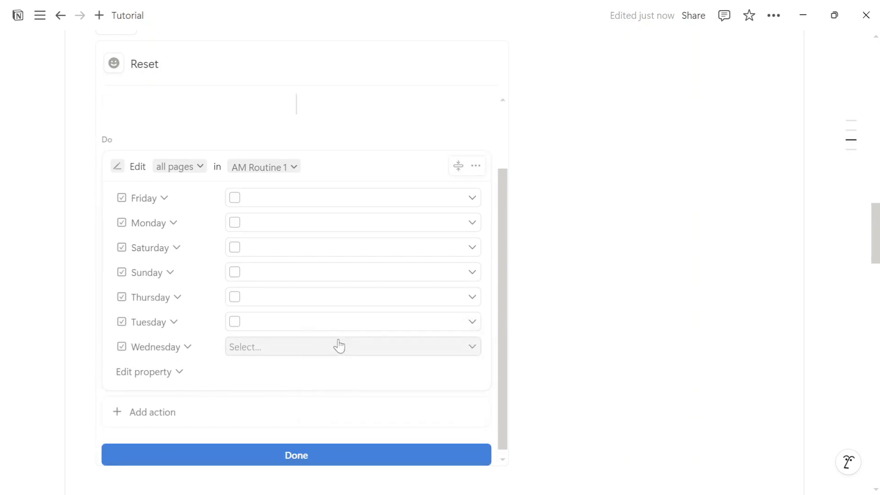
{"action": "left_click", "coordinate": [336, 353]}
{"action": "left_click", "coordinate": [363, 393]}
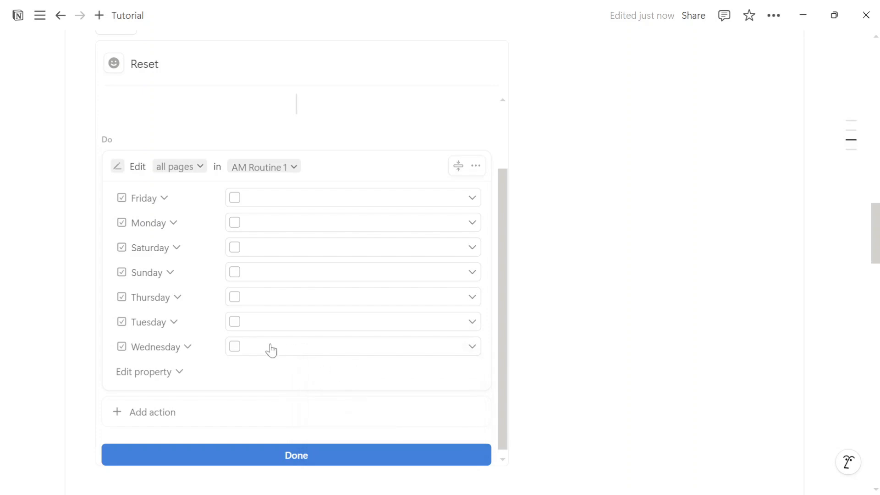
Give the new Reset button a "circle dashed" icon in pink.
{"action": "scroll", "coordinate": [205, 256], "scroll_direction": "up", "scroll_amount": 3}
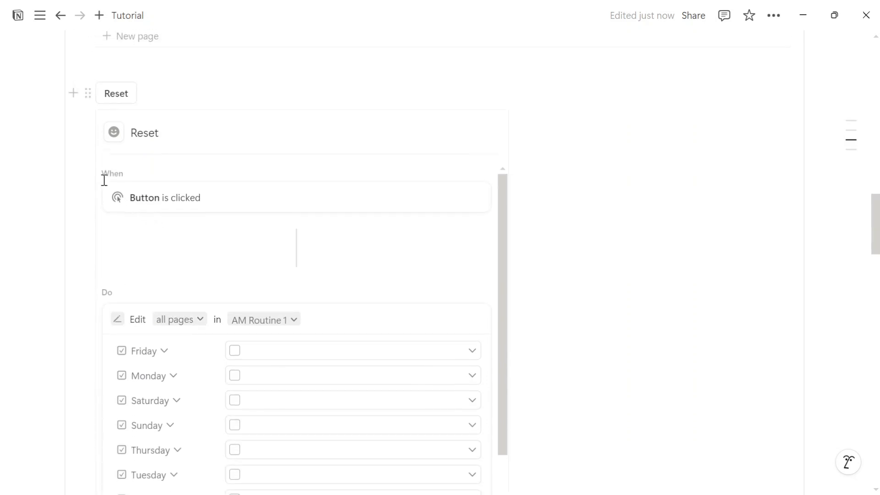
{"action": "left_click", "coordinate": [114, 133]}
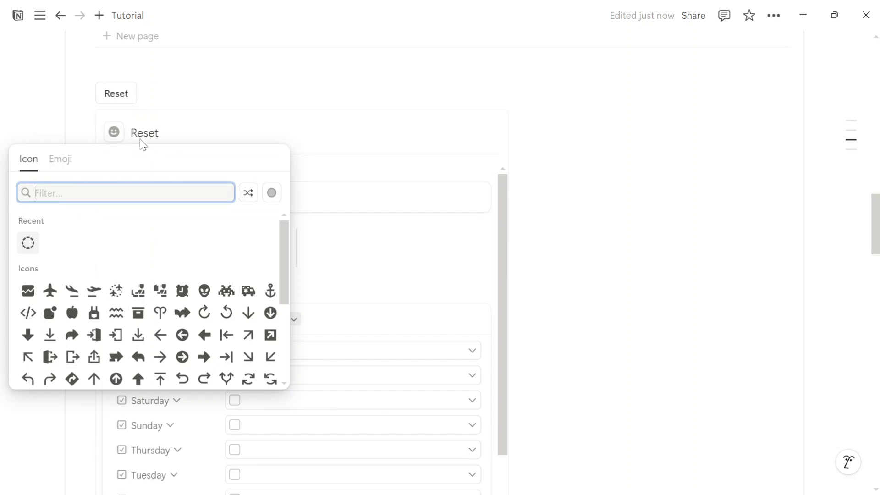
{"action": "left_click", "coordinate": [34, 246]}
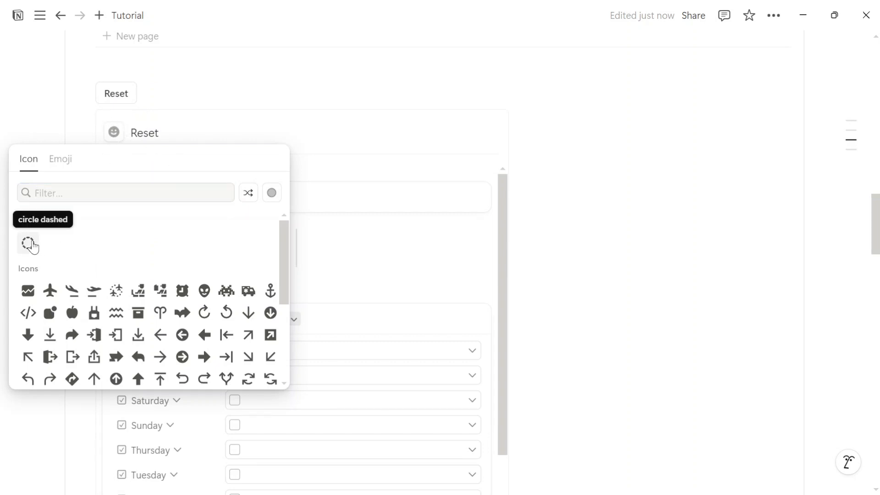
{"action": "left_click", "coordinate": [88, 292]}
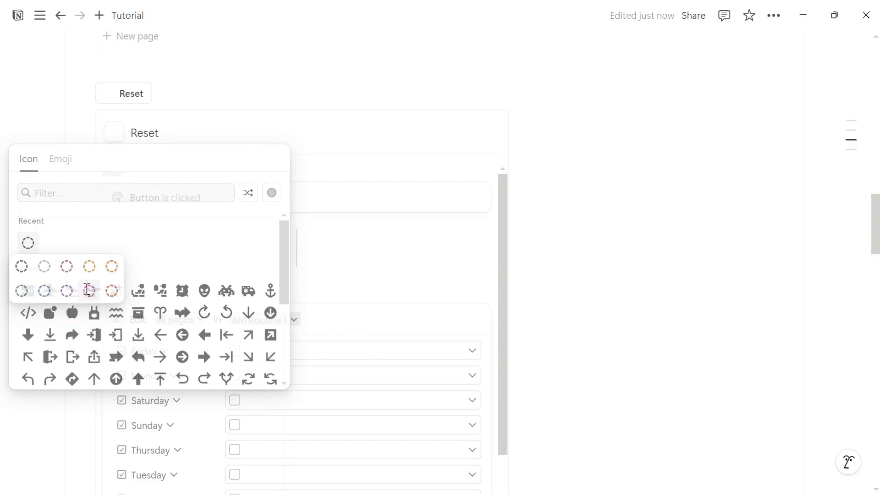
Save the new Reset button's configuration under "Showing you how to do it".
{"action": "scroll", "coordinate": [284, 220], "scroll_direction": "down", "scroll_amount": 2}
{"action": "scroll", "coordinate": [282, 220], "scroll_direction": "up", "scroll_amount": 1}
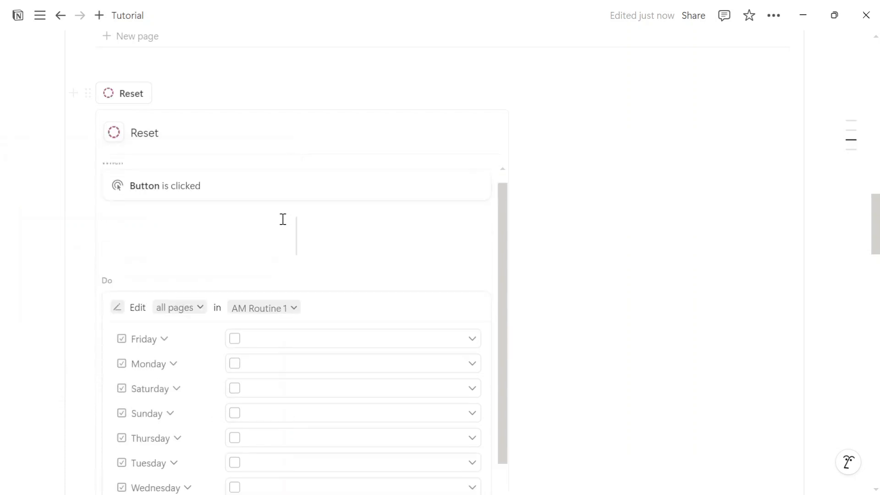
{"action": "scroll", "coordinate": [281, 220], "scroll_direction": "down", "scroll_amount": 2}
{"action": "scroll", "coordinate": [279, 251], "scroll_direction": "down", "scroll_amount": 3}
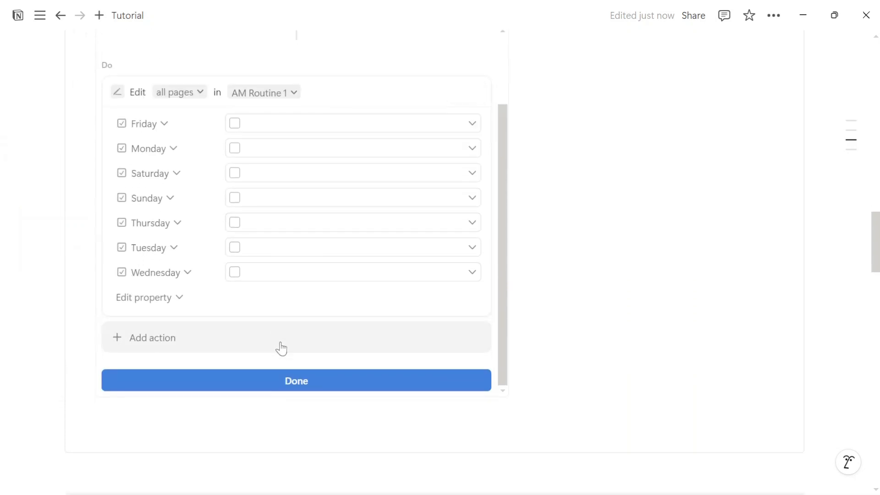
{"action": "left_click", "coordinate": [293, 387]}
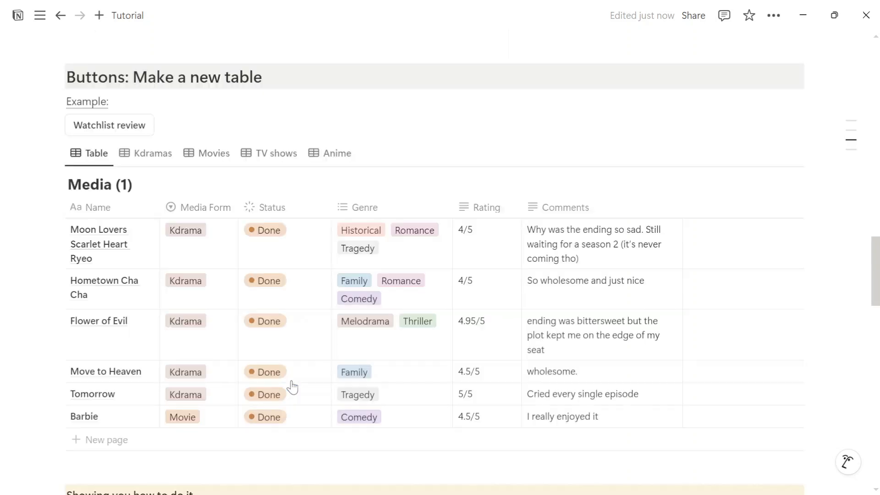
{"action": "scroll", "coordinate": [288, 368], "scroll_direction": "down", "scroll_amount": 1}
{"action": "scroll", "coordinate": [291, 349], "scroll_direction": "up", "scroll_amount": 7}
{"action": "scroll", "coordinate": [289, 342], "scroll_direction": "up", "scroll_amount": 9}
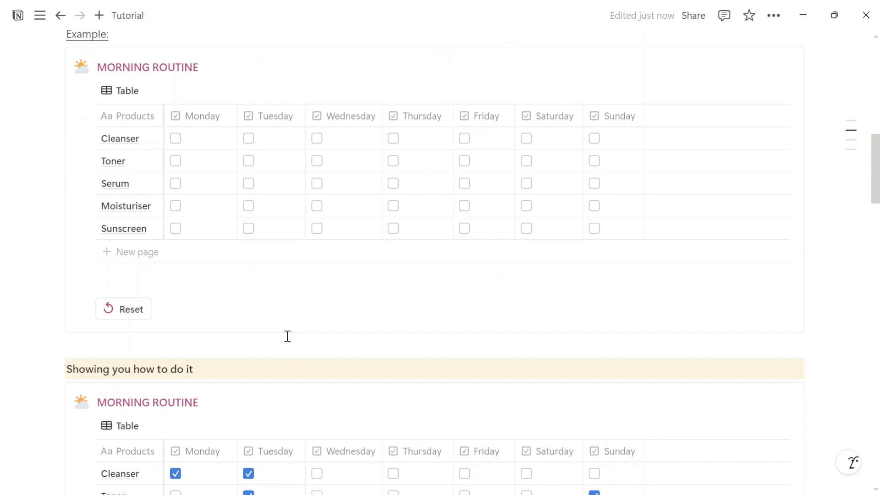
Tick Monday and Wednesday for Toner and Serum, Thursday and Saturday for Toner, and Friday for Moisturiser in the demo MORNING ROUTINE table.
{"action": "scroll", "coordinate": [287, 337], "scroll_direction": "down", "scroll_amount": 6}
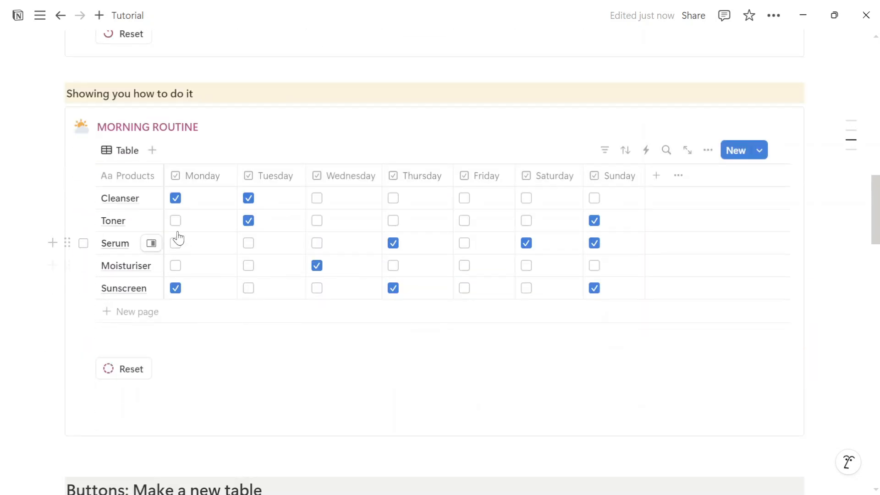
{"action": "left_click", "coordinate": [176, 222]}
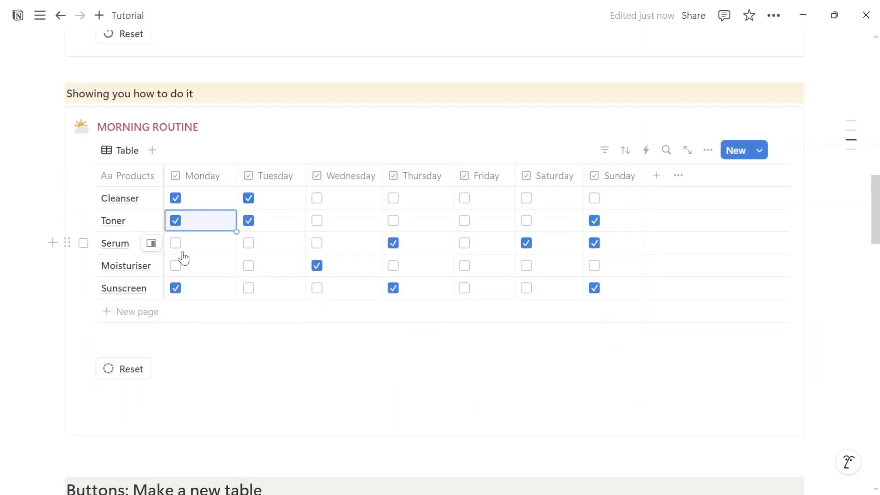
{"action": "left_click", "coordinate": [176, 244]}
{"action": "left_click", "coordinate": [394, 222]}
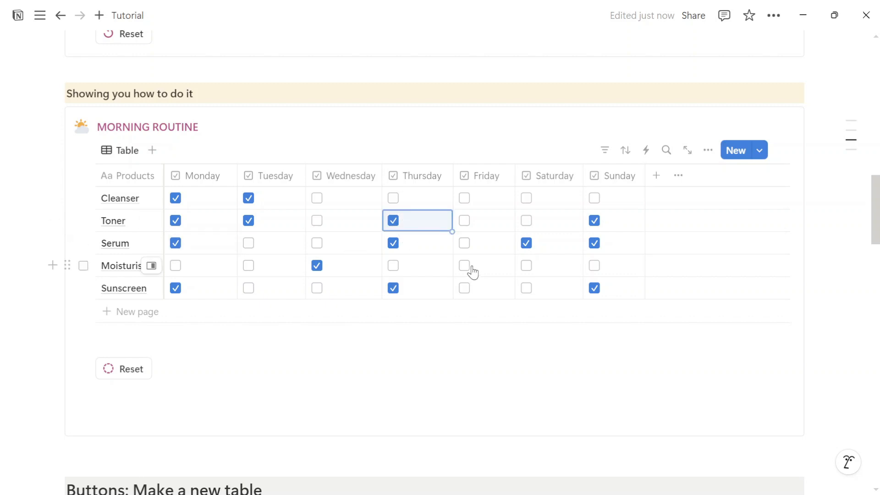
{"action": "left_click", "coordinate": [472, 268]}
{"action": "left_click", "coordinate": [316, 221]}
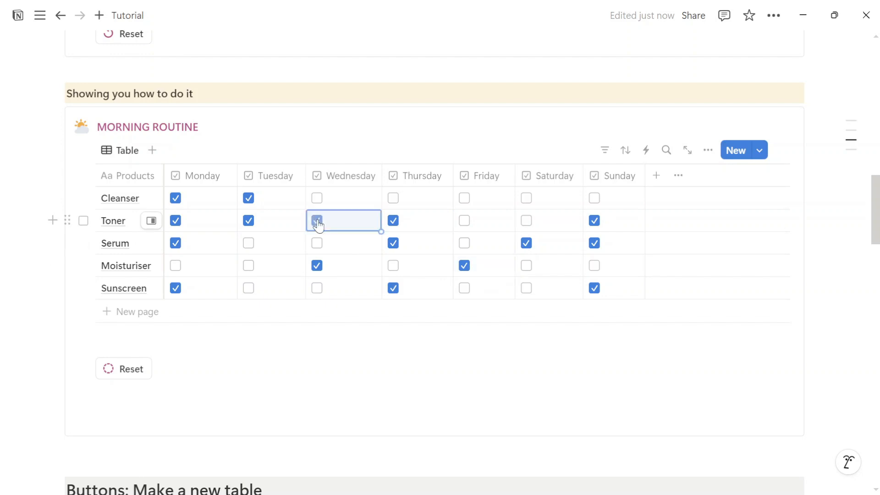
{"action": "left_click", "coordinate": [316, 244]}
{"action": "left_click", "coordinate": [395, 225]}
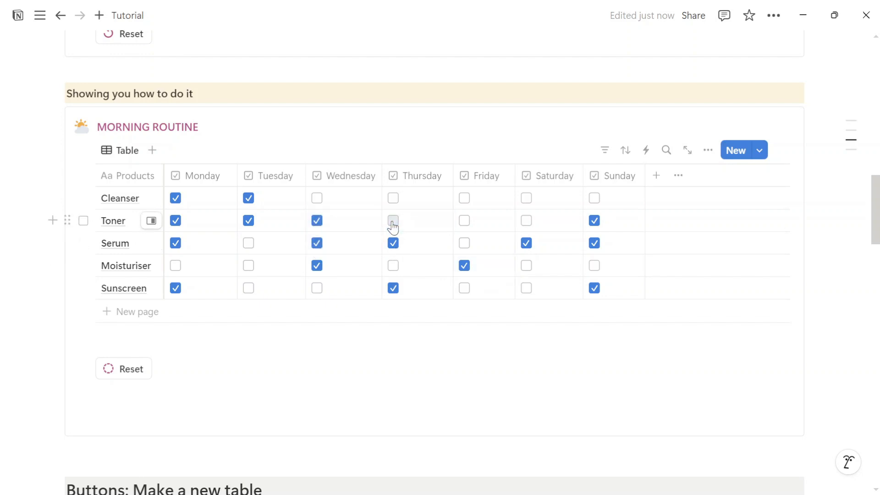
{"action": "left_click", "coordinate": [528, 224]}
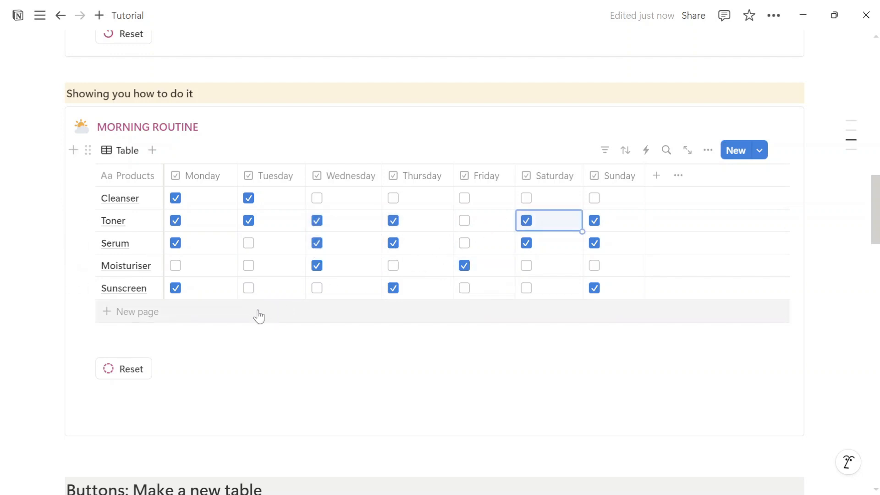
Run the new Reset button to uncheck all weekday checkboxes in the demo MORNING ROUTINE table.
{"action": "left_click", "coordinate": [134, 368]}
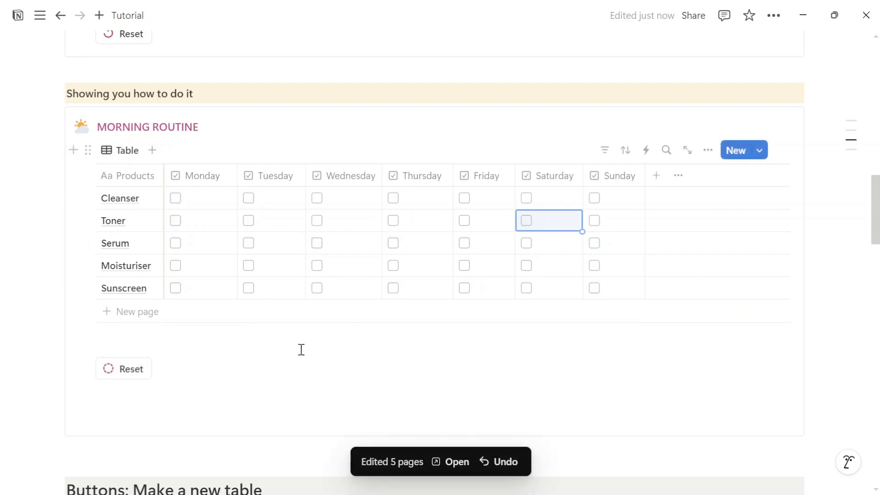
{"action": "scroll", "coordinate": [302, 350], "scroll_direction": "up", "scroll_amount": 2}
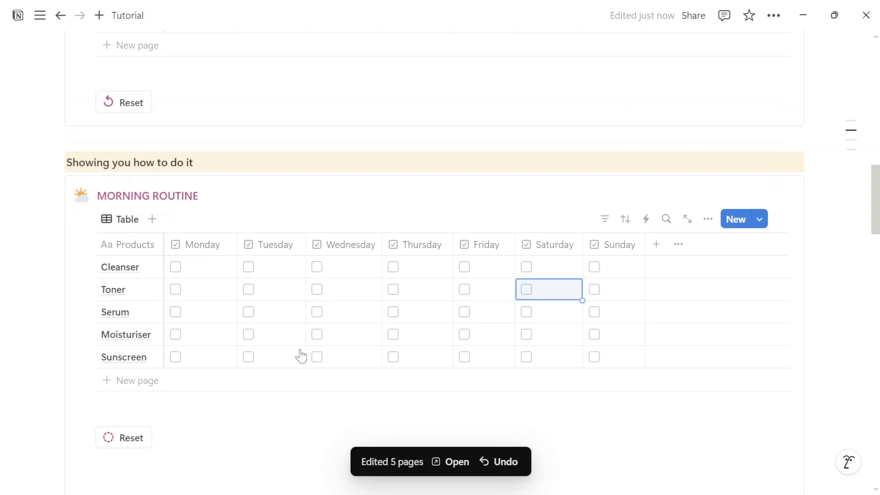
Run the example Watchlist review button under "Buttons: Make a new table" to insert a blank Media table.
{"action": "scroll", "coordinate": [302, 351], "scroll_direction": "down", "scroll_amount": 10}
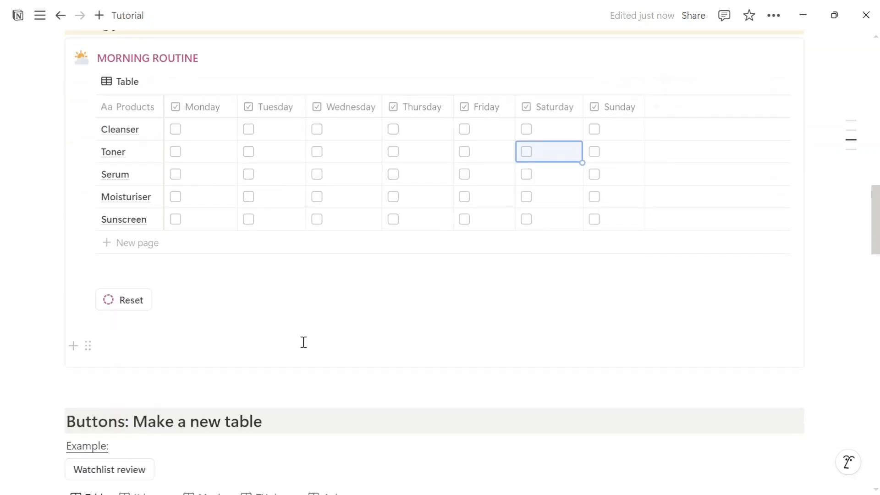
{"action": "scroll", "coordinate": [211, 328], "scroll_direction": "down", "scroll_amount": 4}
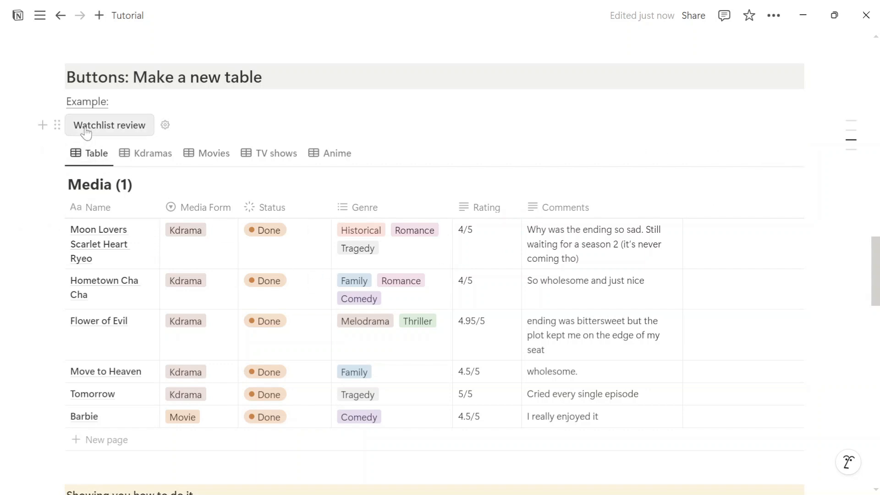
{"action": "left_click", "coordinate": [108, 122]}
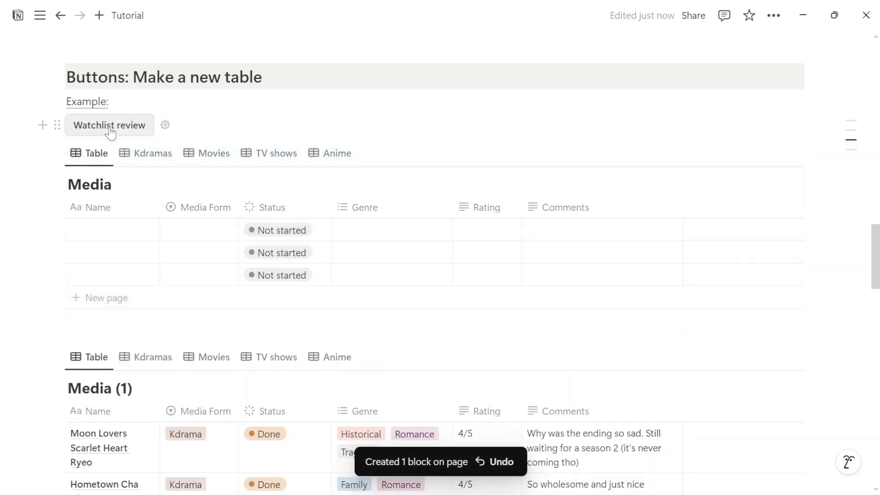
{"action": "scroll", "coordinate": [232, 266], "scroll_direction": "down", "scroll_amount": 6}
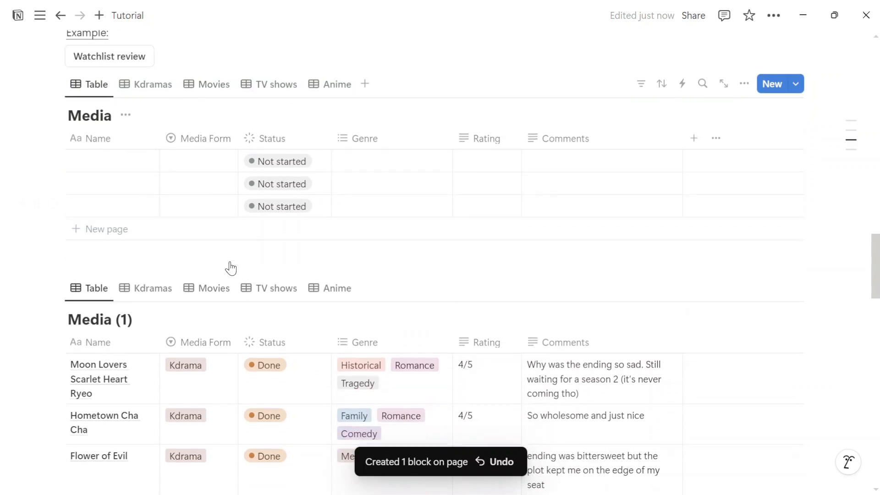
Insert a button block above the Media (2) table, under "Showing you how to do it".
{"action": "scroll", "coordinate": [233, 260], "scroll_direction": "down", "scroll_amount": 6}
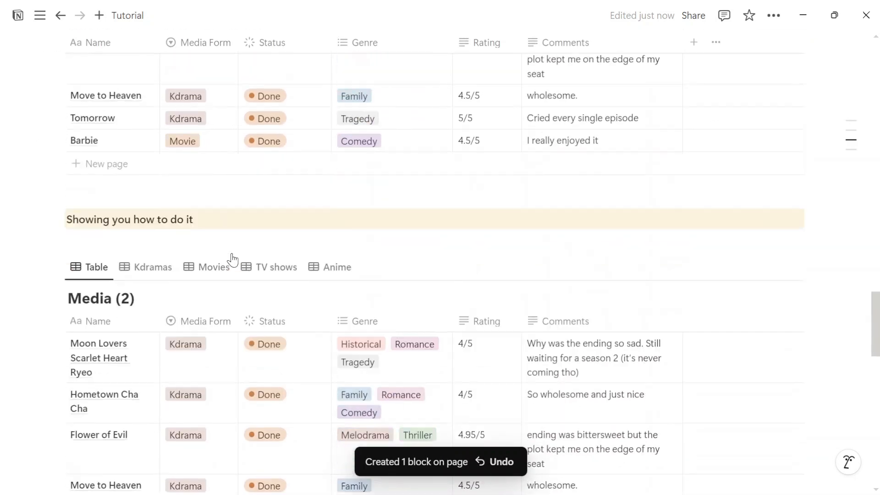
{"action": "left_click", "coordinate": [88, 172]}
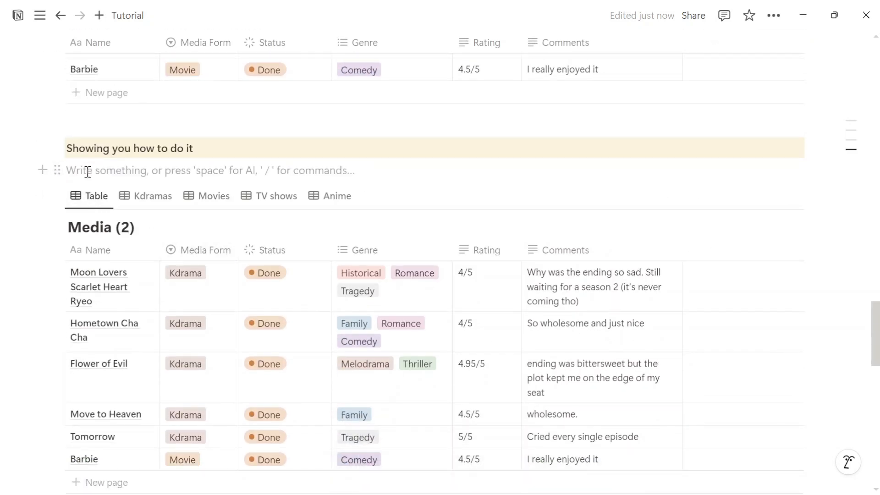
{"action": "type", "text": "/"}
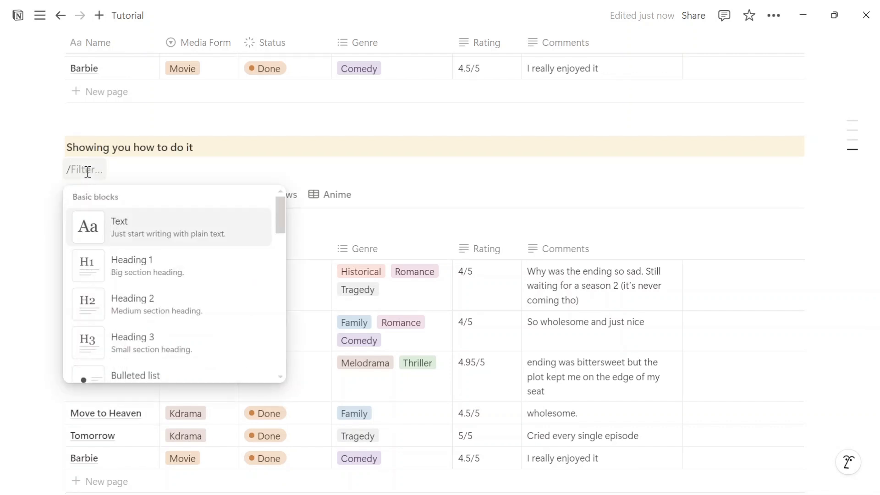
{"action": "type", "text": "but"}
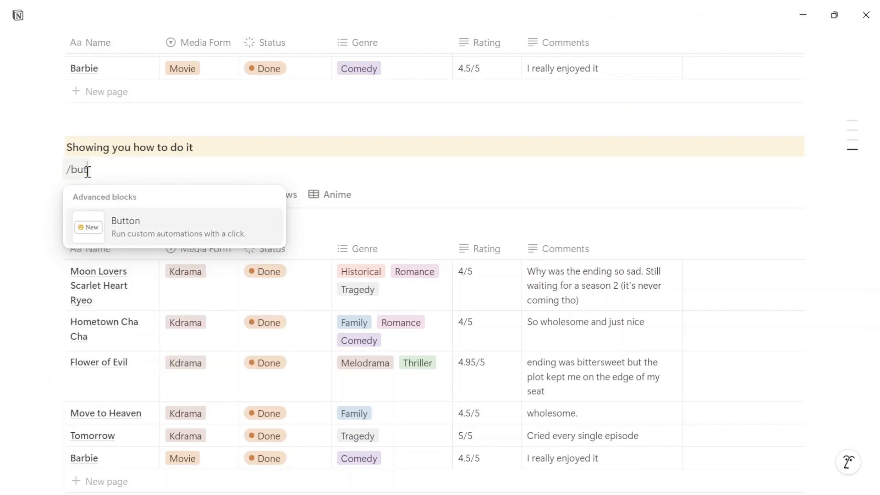
{"action": "key", "text": "Return"}
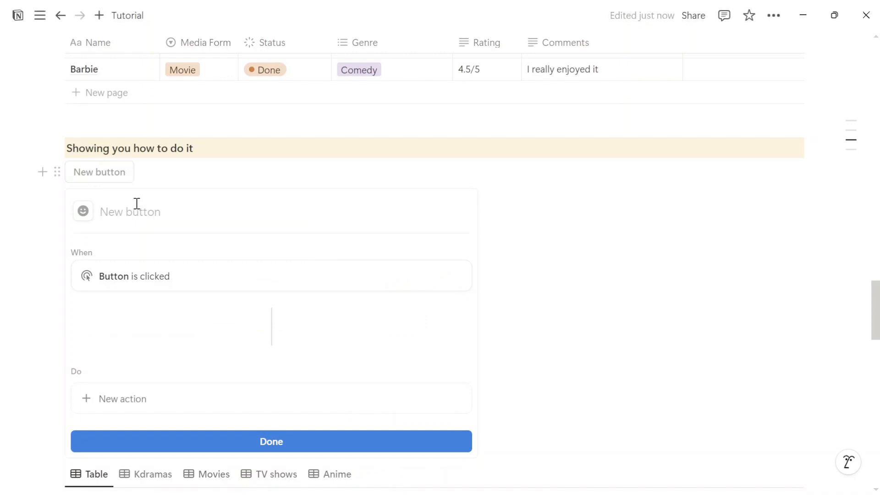
Name the new button "Watchlist review" and add an Insert blocks action to it.
{"action": "type", "text": "Watch"}
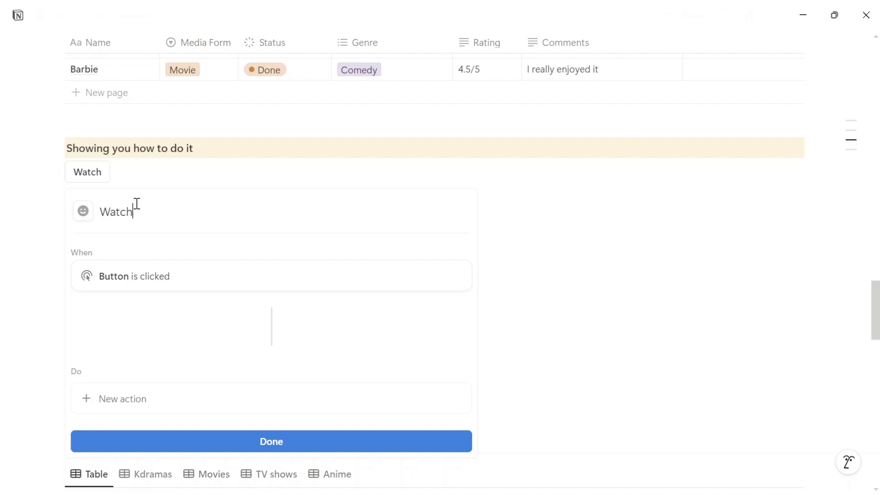
{"action": "type", "text": "list review"}
{"action": "left_click", "coordinate": [130, 405]}
{"action": "left_click", "coordinate": [154, 173]}
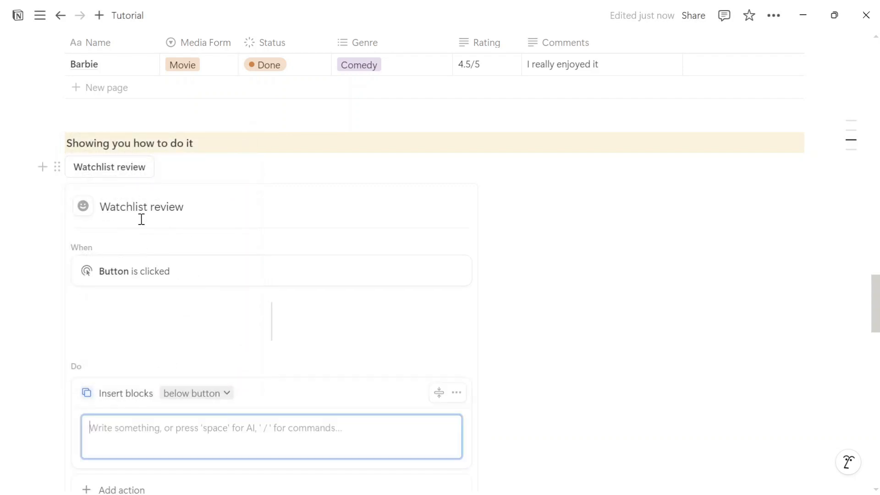
Duplicate the Media (2) table without its content.
{"action": "scroll", "coordinate": [207, 323], "scroll_direction": "down", "scroll_amount": 1}
{"action": "scroll", "coordinate": [206, 324], "scroll_direction": "down", "scroll_amount": 4}
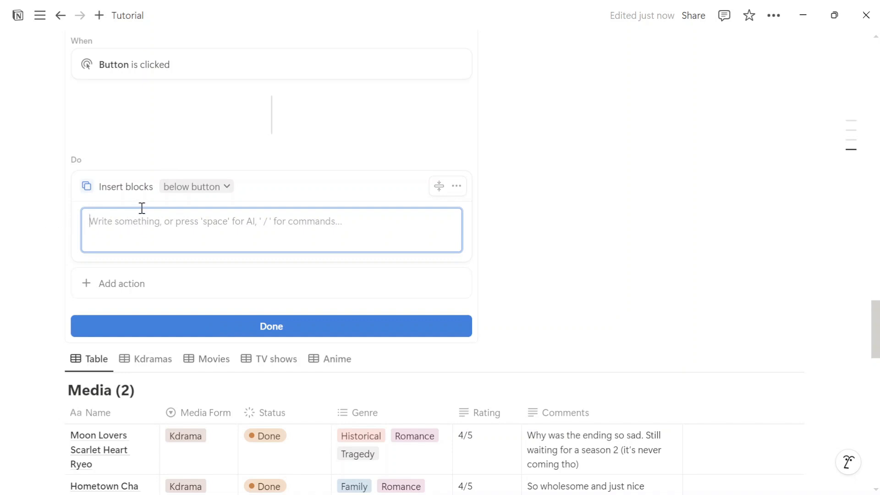
{"action": "scroll", "coordinate": [134, 232], "scroll_direction": "down", "scroll_amount": 3}
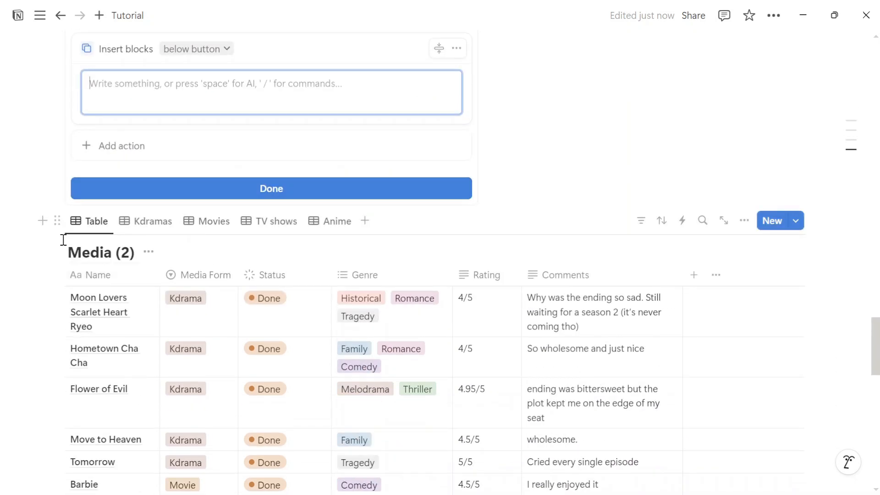
{"action": "left_click", "coordinate": [57, 221]}
{"action": "mouse_move", "coordinate": [224, 115]}
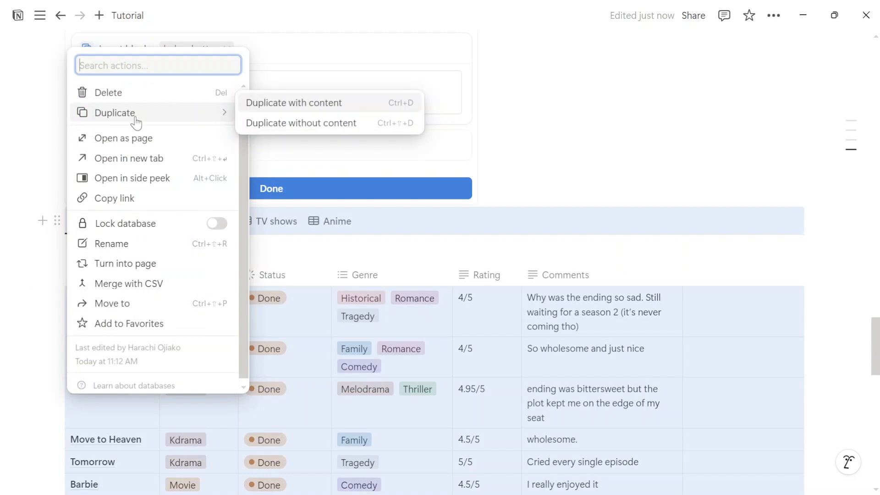
{"action": "left_click", "coordinate": [276, 124]}
Move the empty Media (3) table into the button's Insert blocks action and hide its database title.
{"action": "scroll", "coordinate": [222, 279], "scroll_direction": "down", "scroll_amount": 3}
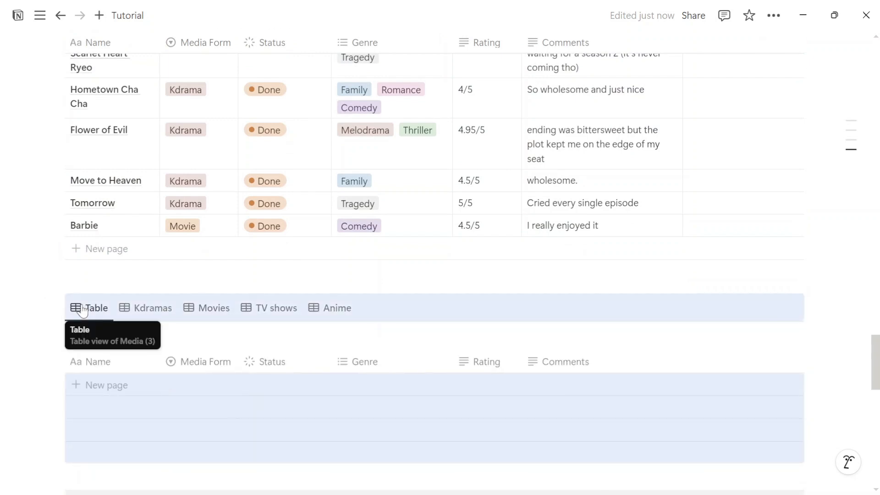
{"action": "left_click_drag", "start_coordinate": [57, 302], "coordinate": [118, 171]}
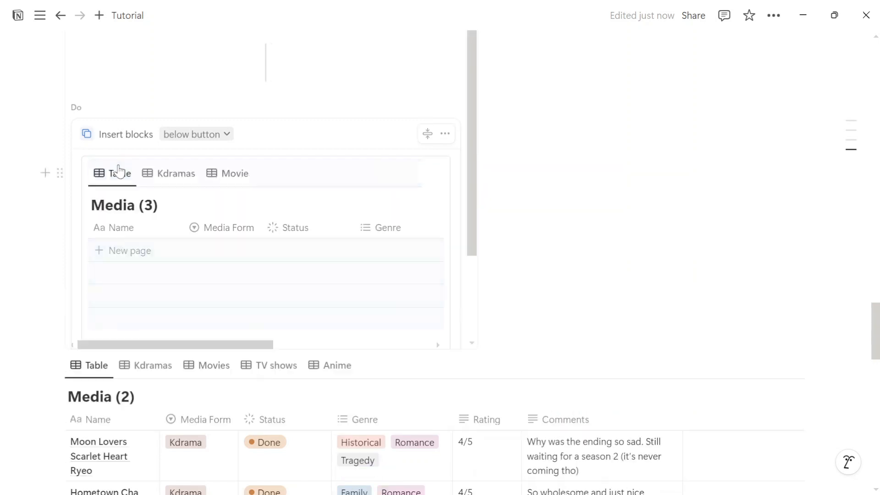
{"action": "left_click", "coordinate": [172, 204]}
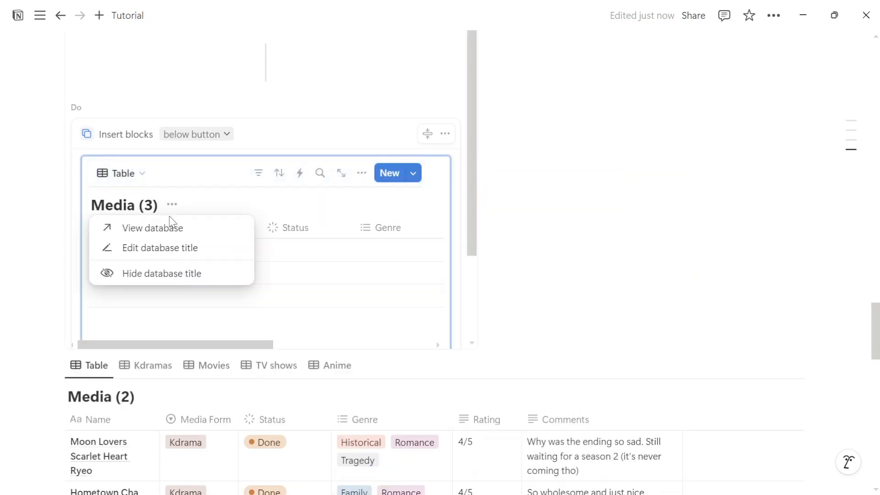
{"action": "left_click", "coordinate": [168, 272]}
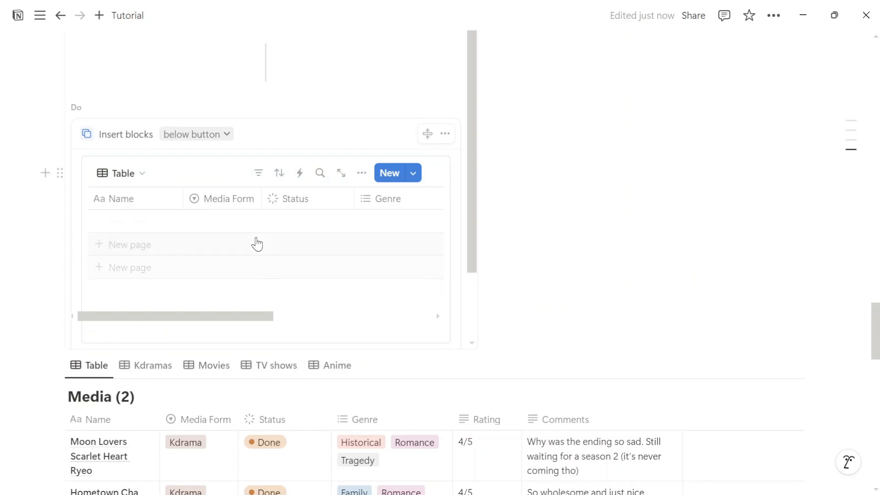
Add three blank rows to the empty media table inside the Insert blocks action.
{"action": "left_click", "coordinate": [295, 222]}
{"action": "left_click", "coordinate": [295, 248]}
{"action": "left_click", "coordinate": [295, 252]}
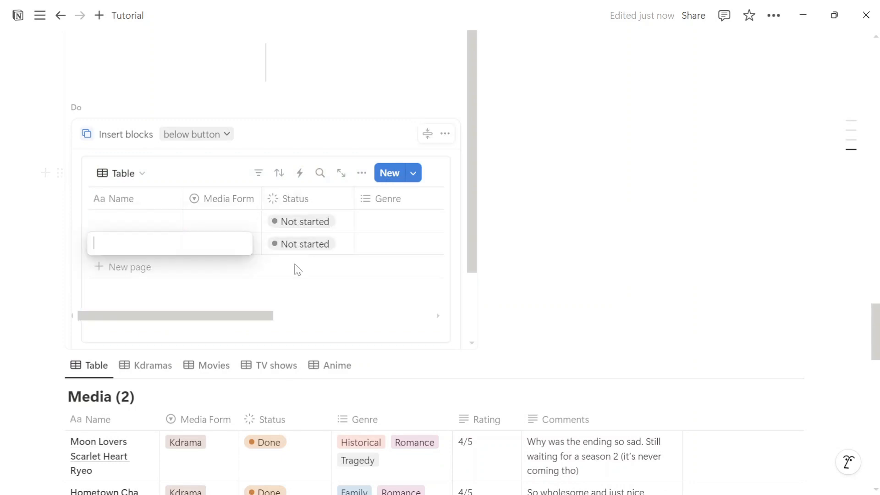
{"action": "left_click", "coordinate": [297, 276]}
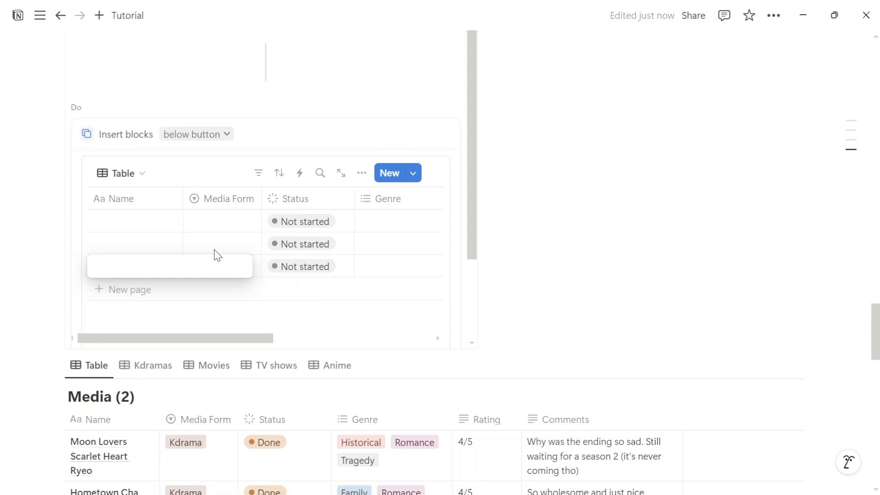
{"action": "key", "text": "Escape"}
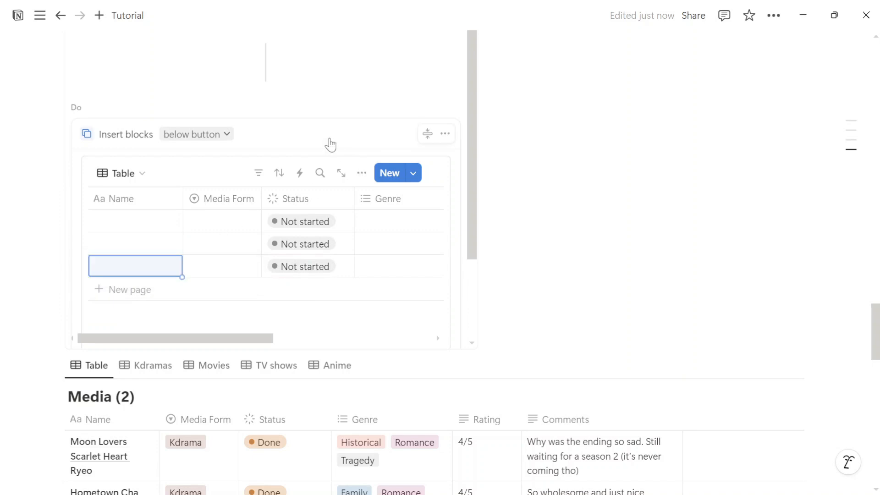
Save the configuration of the new Watchlist review button.
{"action": "scroll", "coordinate": [273, 147], "scroll_direction": "up", "scroll_amount": 5}
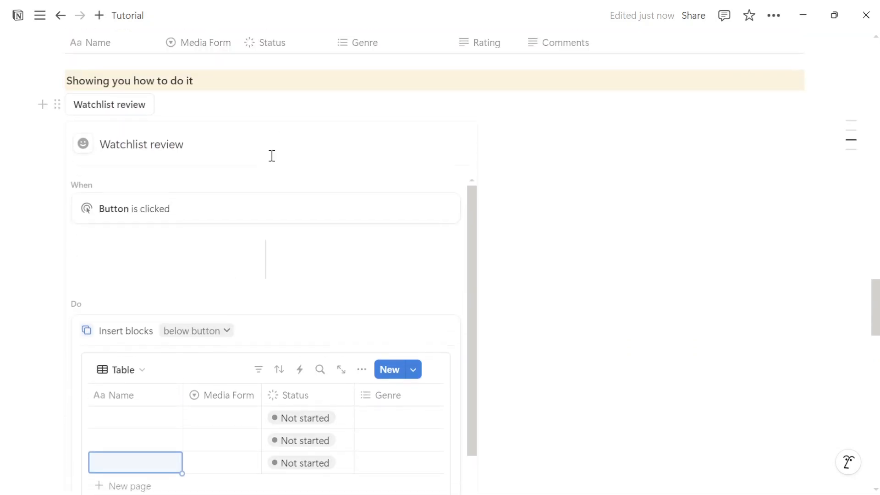
{"action": "scroll", "coordinate": [275, 206], "scroll_direction": "down", "scroll_amount": 3}
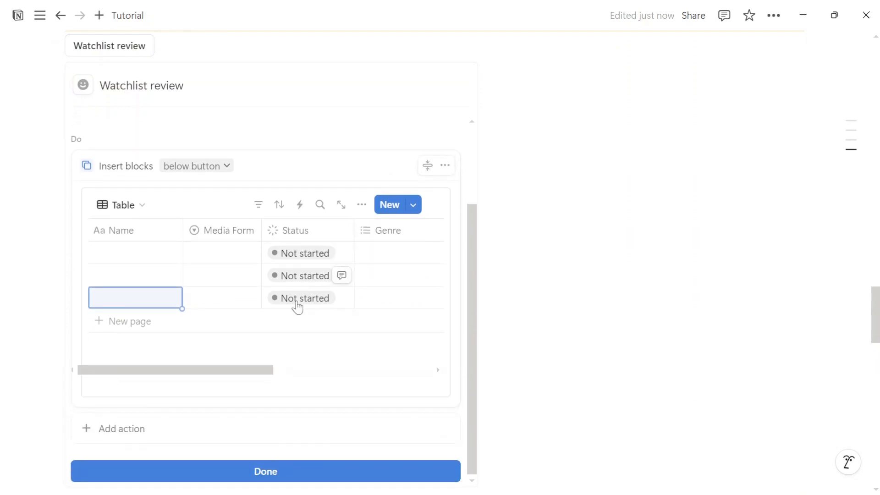
{"action": "scroll", "coordinate": [265, 476], "scroll_direction": "down", "scroll_amount": 2}
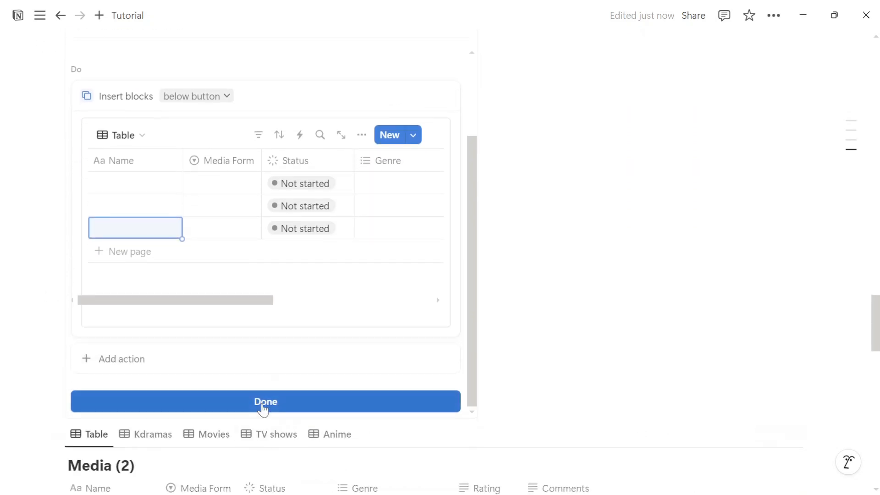
{"action": "left_click", "coordinate": [265, 403]}
Run the new Watchlist review button to insert its blank three-row table above the Media (2) table.
{"action": "scroll", "coordinate": [213, 303], "scroll_direction": "up", "scroll_amount": 5}
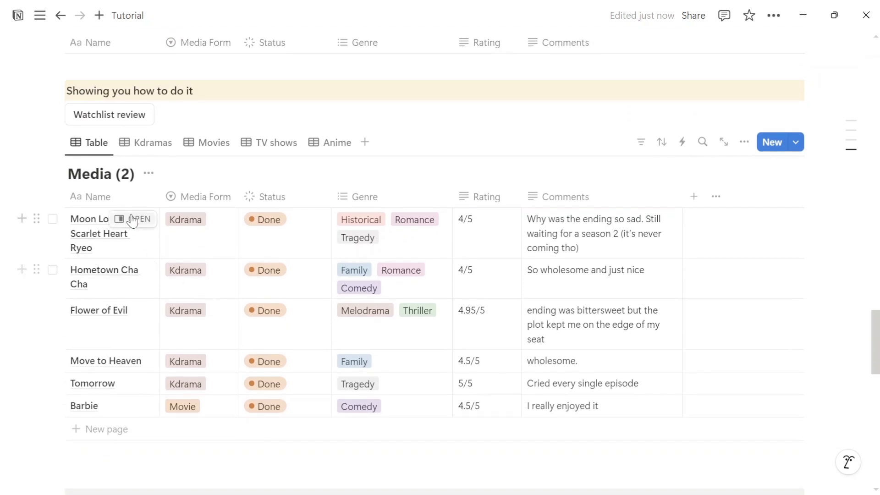
{"action": "left_click", "coordinate": [121, 119]}
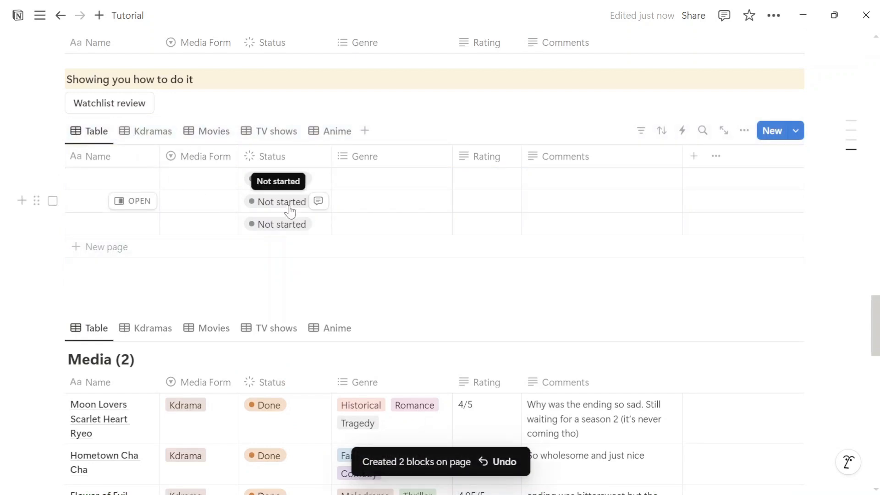
{"action": "scroll", "coordinate": [153, 270], "scroll_direction": "down", "scroll_amount": 6}
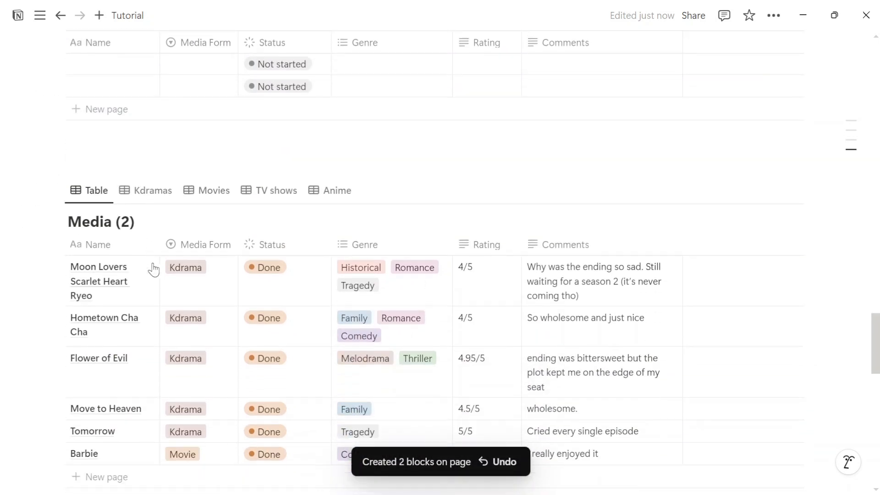
Start a new relation property in the movies table under "Showing you how to do it", related to the Archive (1) database.
{"action": "scroll", "coordinate": [154, 270], "scroll_direction": "down", "scroll_amount": 5}
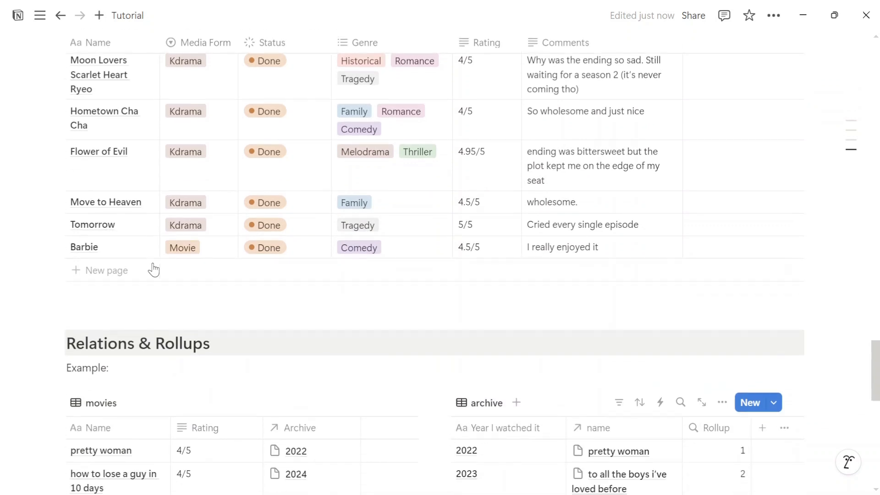
{"action": "scroll", "coordinate": [153, 263], "scroll_direction": "down", "scroll_amount": 2}
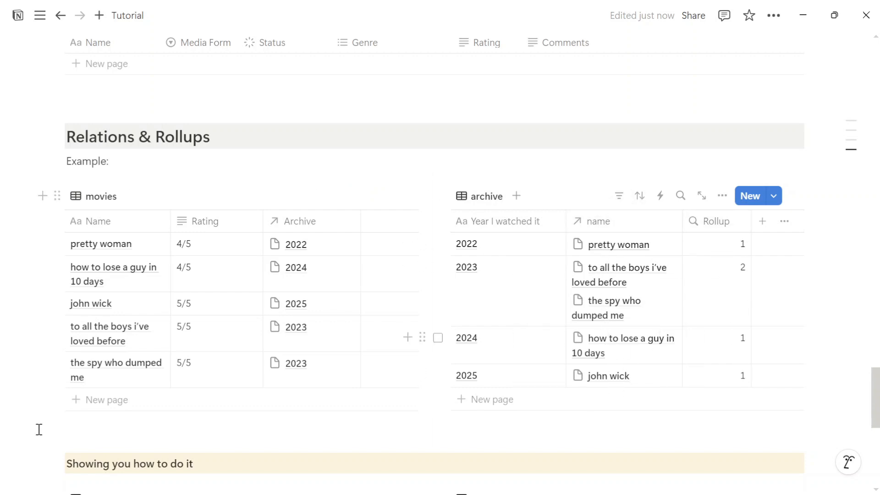
{"action": "scroll", "coordinate": [35, 426], "scroll_direction": "down", "scroll_amount": 7}
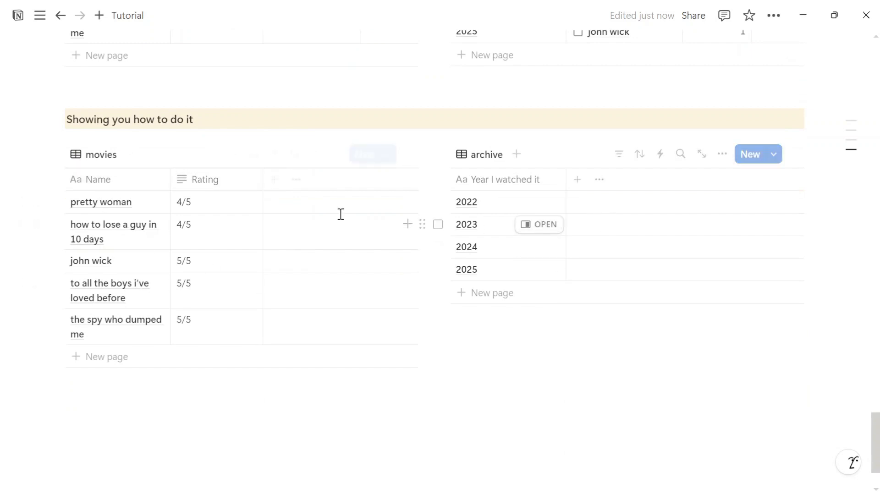
{"action": "left_click", "coordinate": [279, 185]}
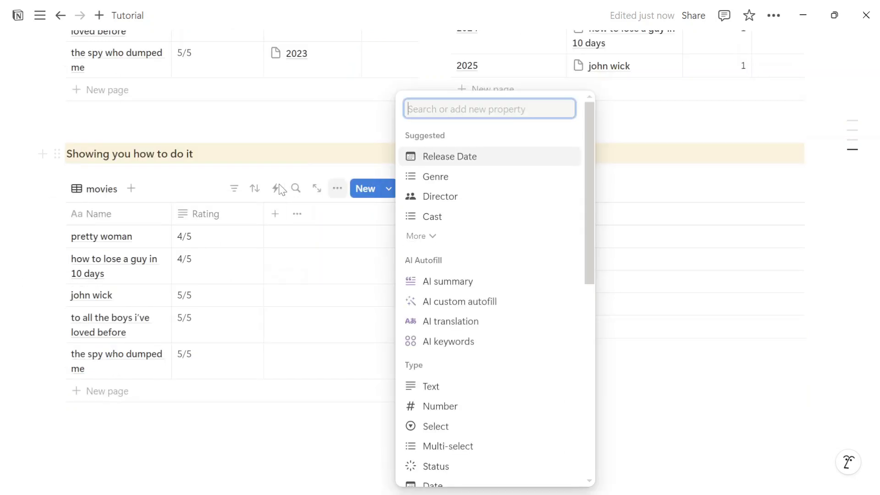
{"action": "scroll", "coordinate": [456, 308], "scroll_direction": "down", "scroll_amount": 8}
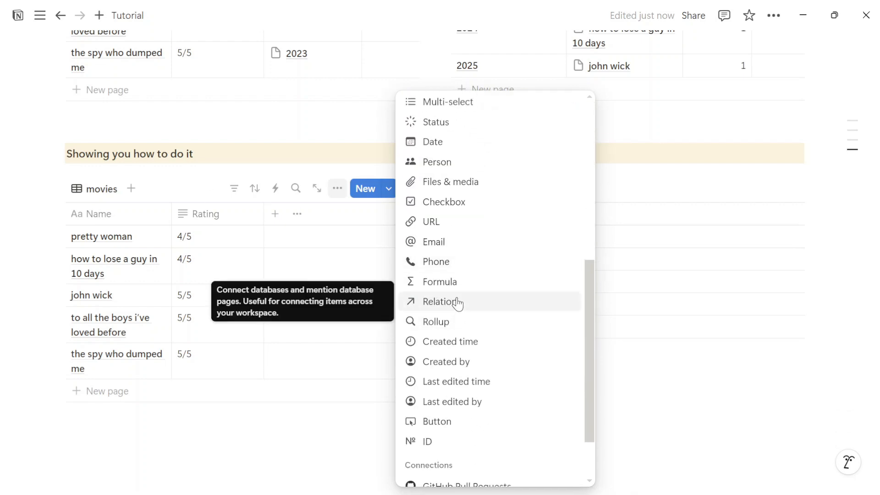
{"action": "left_click", "coordinate": [457, 303]}
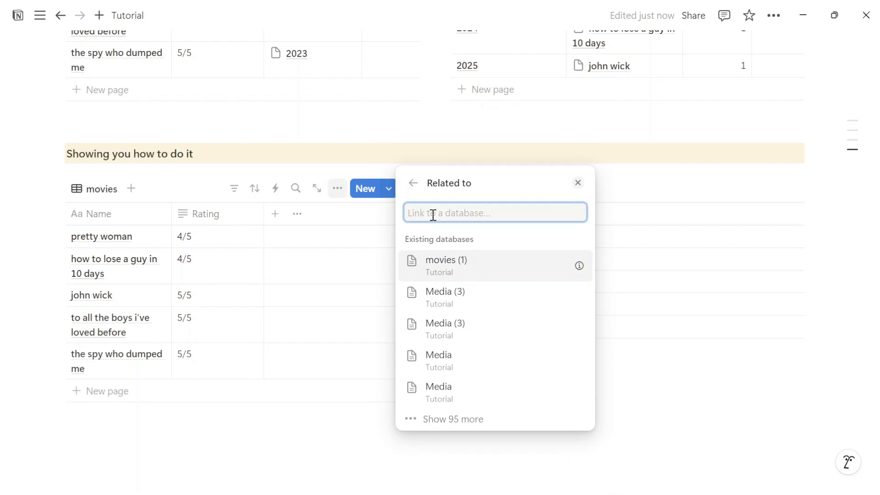
{"action": "type", "text": "archive"}
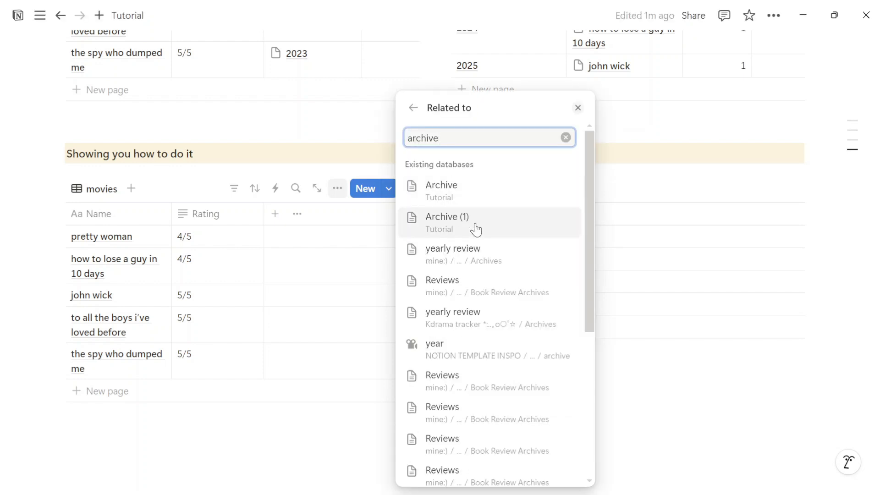
{"action": "left_click", "coordinate": [434, 222]}
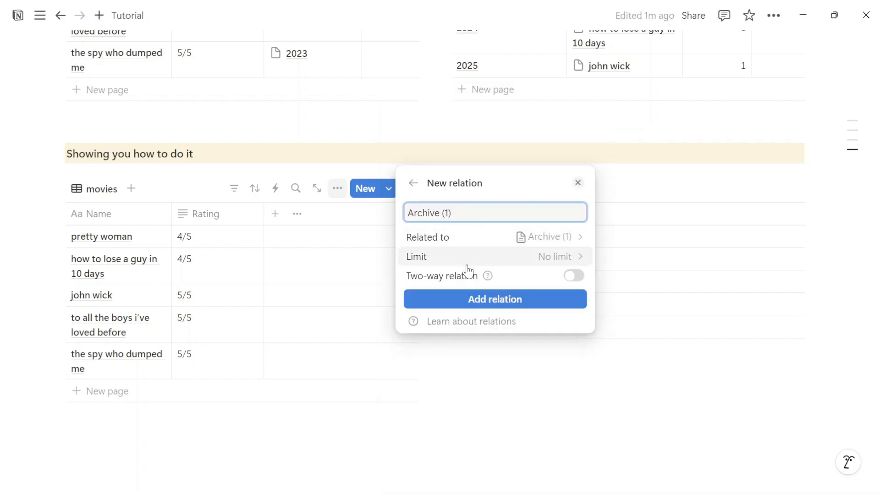
Make the new relation two-way with the related property name "name" and add it to the movies table.
{"action": "left_click", "coordinate": [575, 278]}
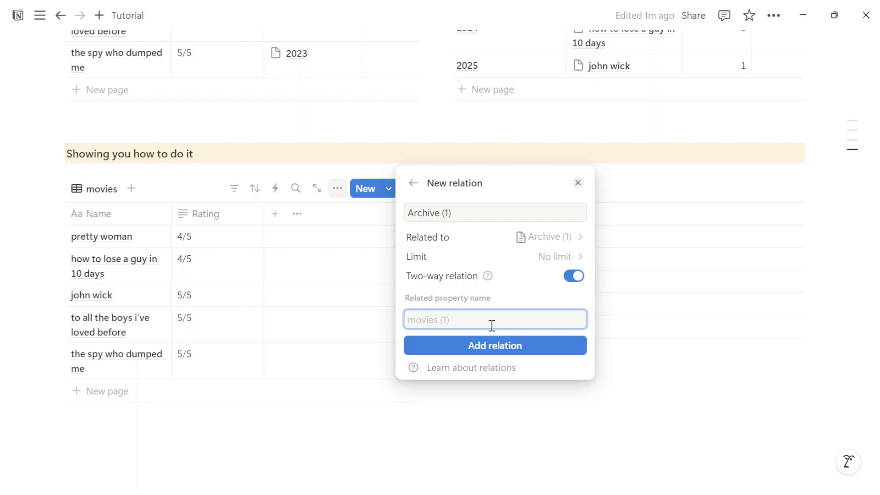
{"action": "type", "text": "name"}
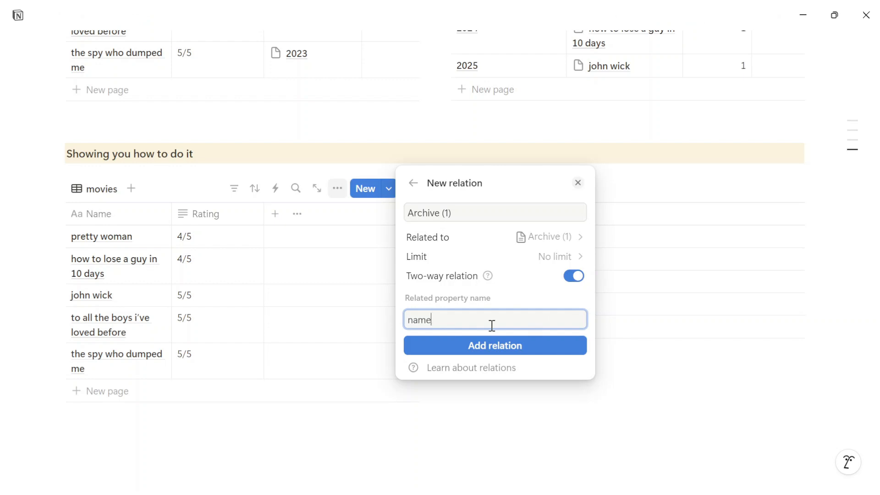
{"action": "left_click", "coordinate": [498, 346]}
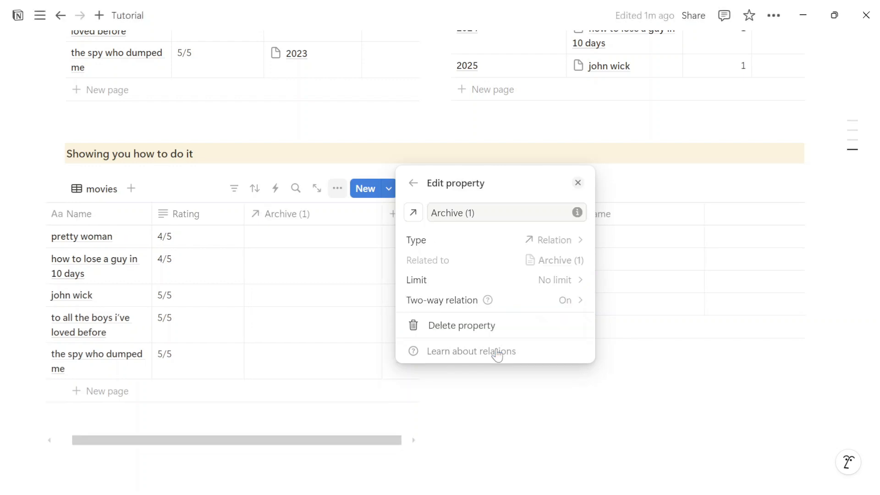
{"action": "left_click", "coordinate": [591, 434]}
Rename the movies table's Archive (1) relation property as "year I watched it".
{"action": "scroll", "coordinate": [576, 403], "scroll_direction": "down", "scroll_amount": 1}
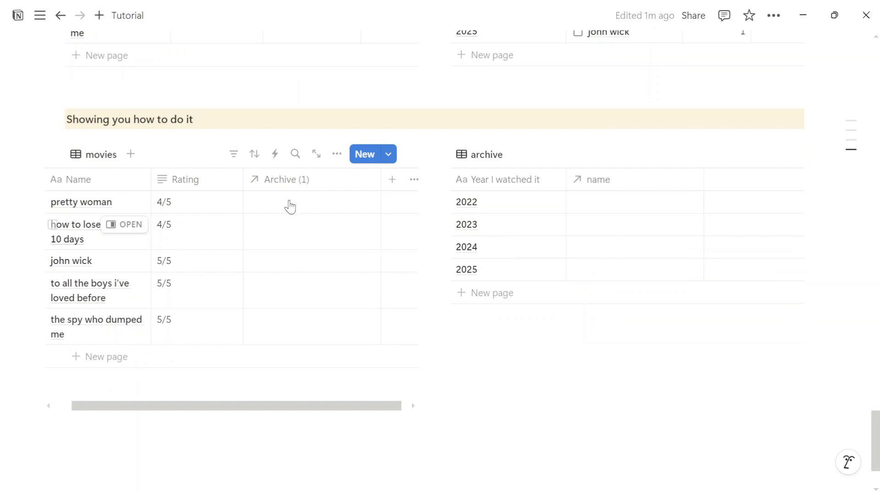
{"action": "left_click", "coordinate": [281, 178]}
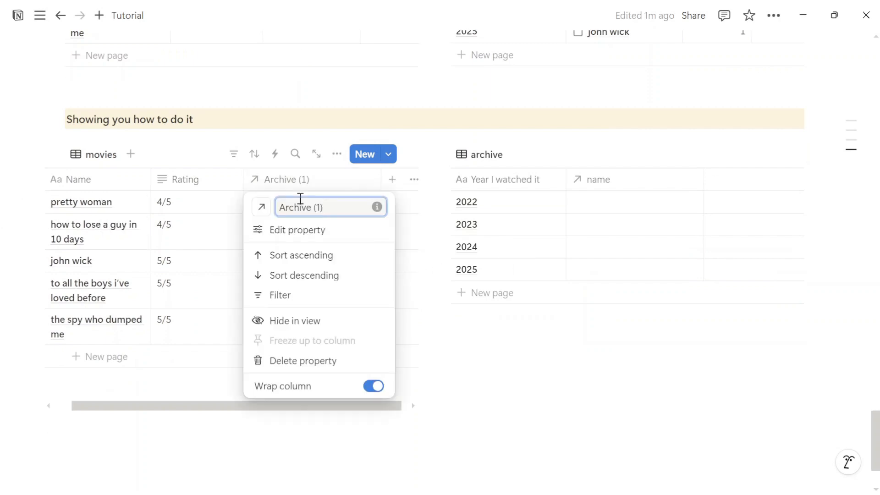
{"action": "key", "text": "BackSpace"}
{"action": "key", "text": "BackSpace"}
{"action": "key", "text": "BackSpace"}
{"action": "key", "text": "BackSpace"}
{"action": "key", "text": "BackSpace"}
{"action": "key", "text": "BackSpace"}
{"action": "key", "text": "BackSpace"}
{"action": "key", "text": "BackSpace"}
{"action": "key", "text": "BackSpace"}
{"action": "key", "text": "BackSpace"}
{"action": "type", "text": "y"}
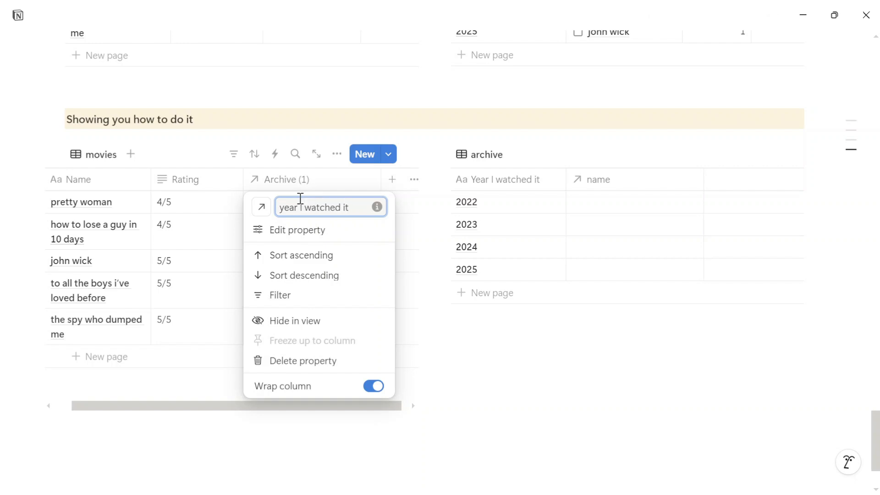
{"action": "type", "text": "ear I watched it"}
{"action": "left_click", "coordinate": [440, 341]}
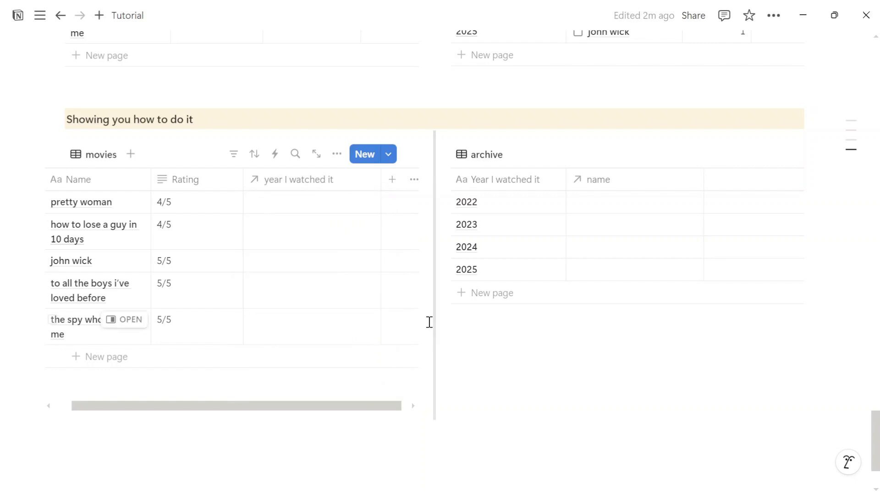
In the movies table's relation column, link pretty woman to 2022 and how to lose a guy in 10 days to 2024.
{"action": "left_click", "coordinate": [301, 205]}
{"action": "left_click", "coordinate": [292, 233]}
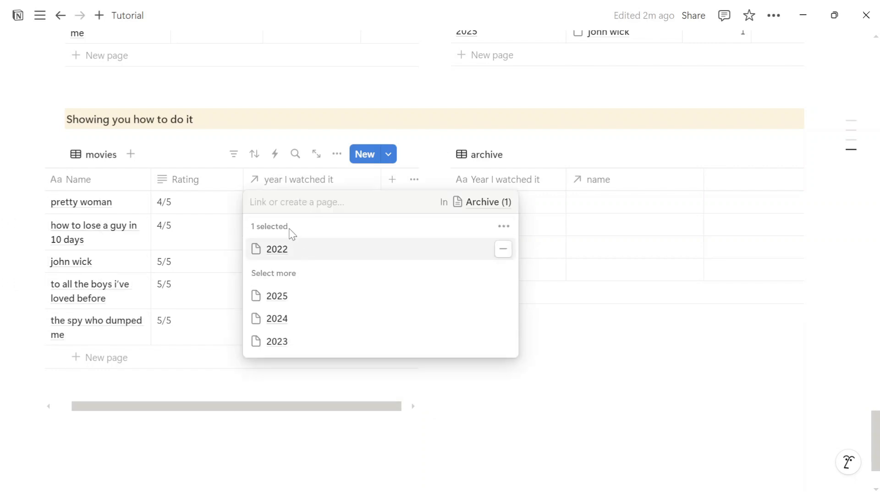
{"action": "left_click", "coordinate": [228, 246]}
{"action": "left_click", "coordinate": [301, 237]}
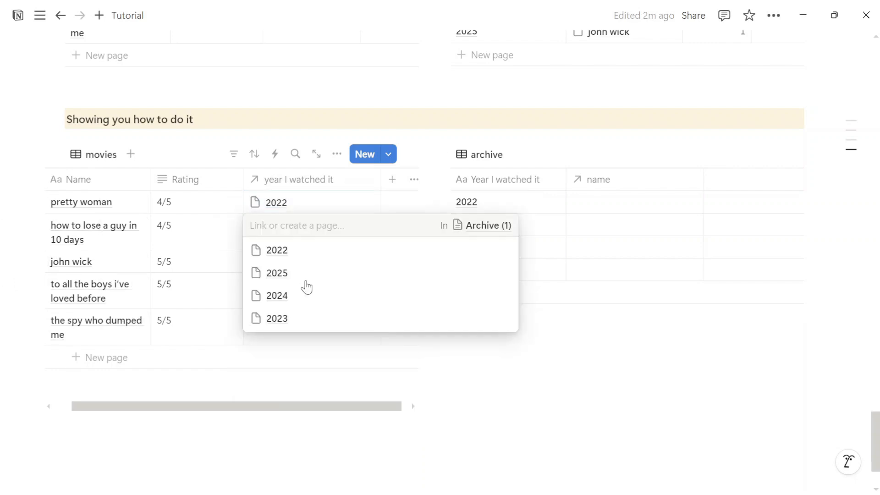
{"action": "left_click", "coordinate": [305, 291]}
{"action": "left_click", "coordinate": [188, 282]}
Link john wick to 2024 and to all the boys i've loved before to 2023 in the year I watched it column.
{"action": "left_click", "coordinate": [296, 262]}
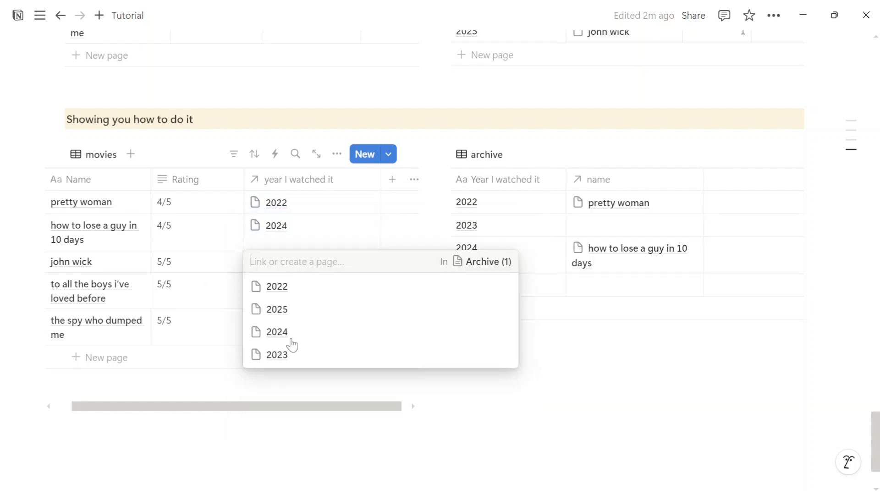
{"action": "left_click", "coordinate": [291, 342]}
{"action": "left_click", "coordinate": [199, 299]}
{"action": "left_click", "coordinate": [257, 301]}
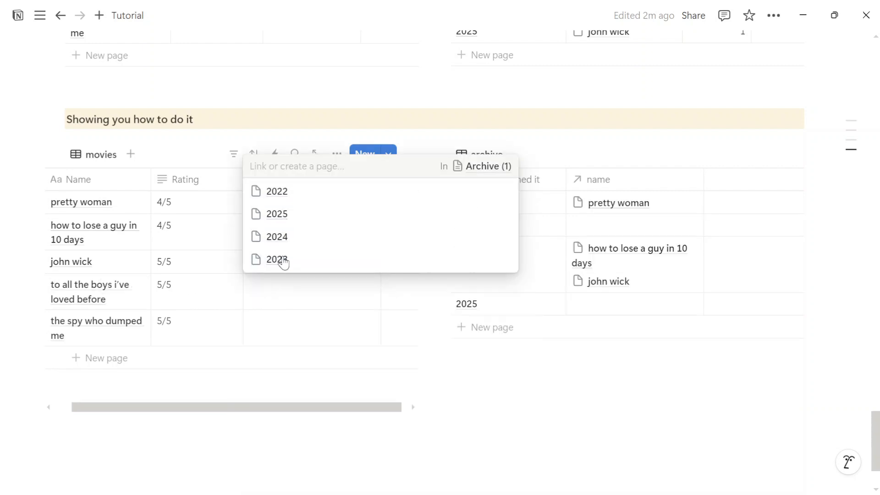
{"action": "left_click", "coordinate": [283, 261]}
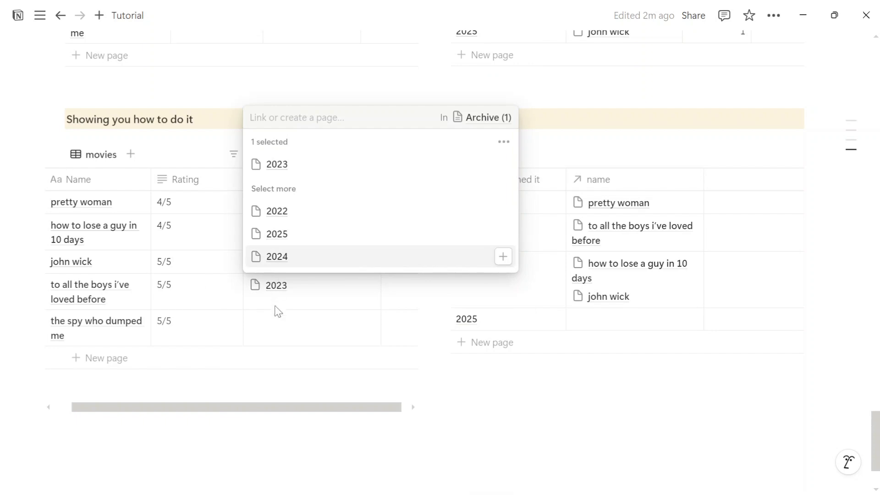
{"action": "key", "text": "Escape"}
Link the spy who dumped me to 2025 in the year I watched it column.
{"action": "left_click", "coordinate": [275, 330]}
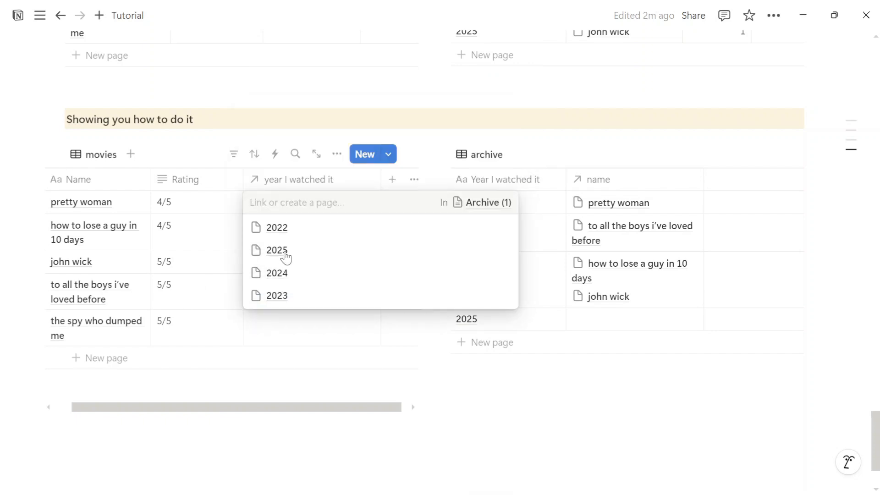
{"action": "left_click", "coordinate": [286, 257]}
{"action": "key", "text": "Escape"}
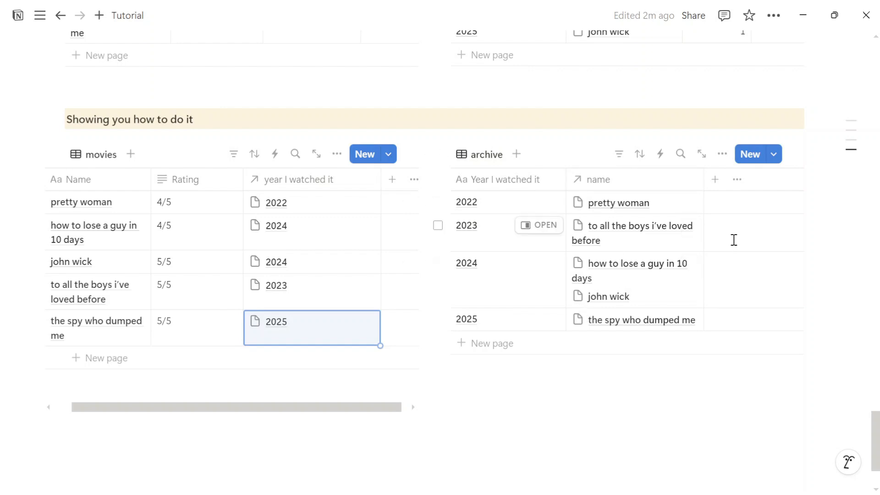
Add a Rollup property to the archive table beside it, based on the name relation.
{"action": "left_click", "coordinate": [701, 205]}
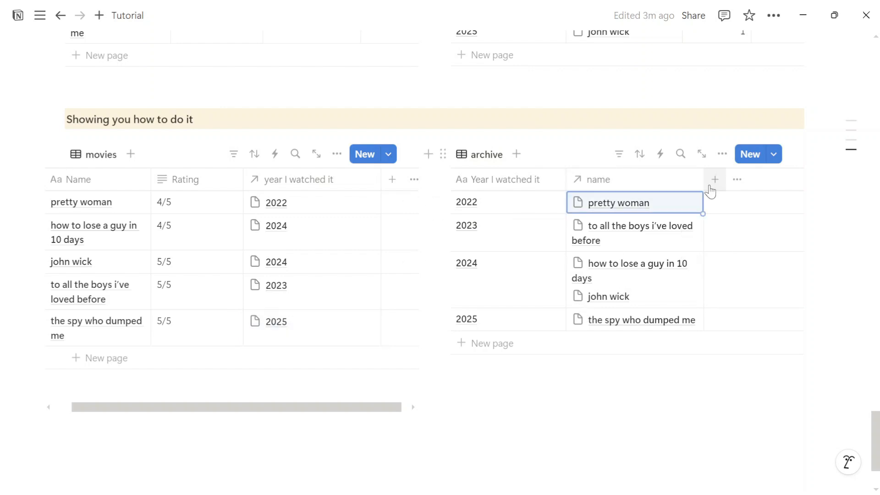
{"action": "left_click", "coordinate": [715, 180]}
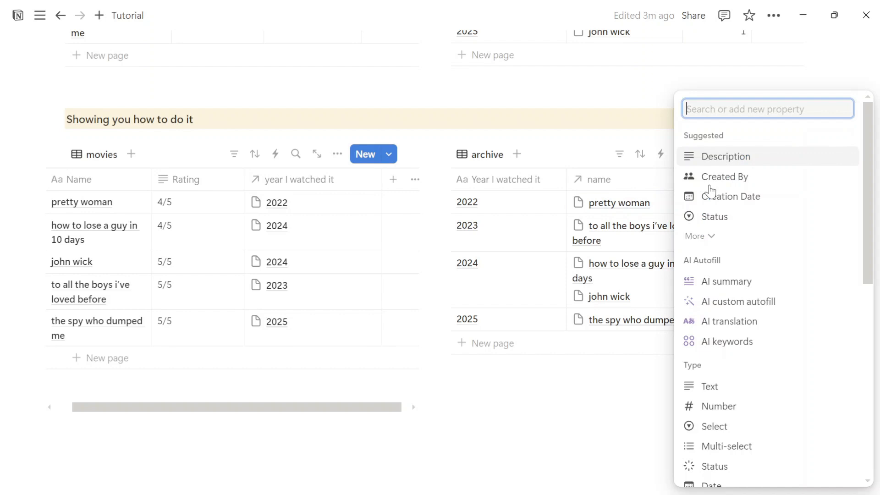
{"action": "type", "text": "roll"}
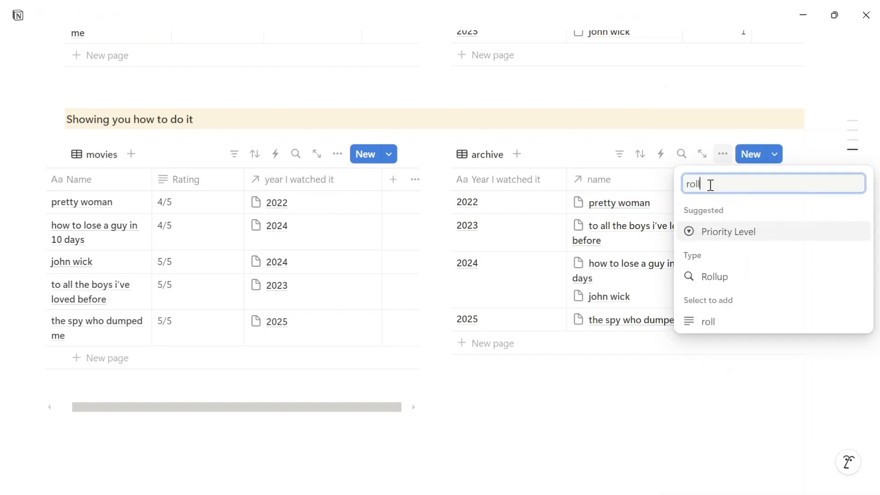
{"action": "left_click", "coordinate": [737, 278]}
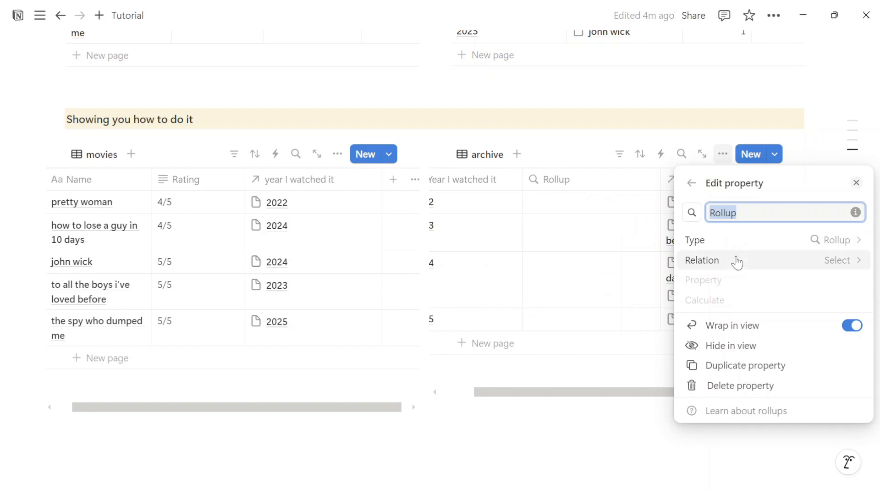
{"action": "left_click", "coordinate": [736, 261]}
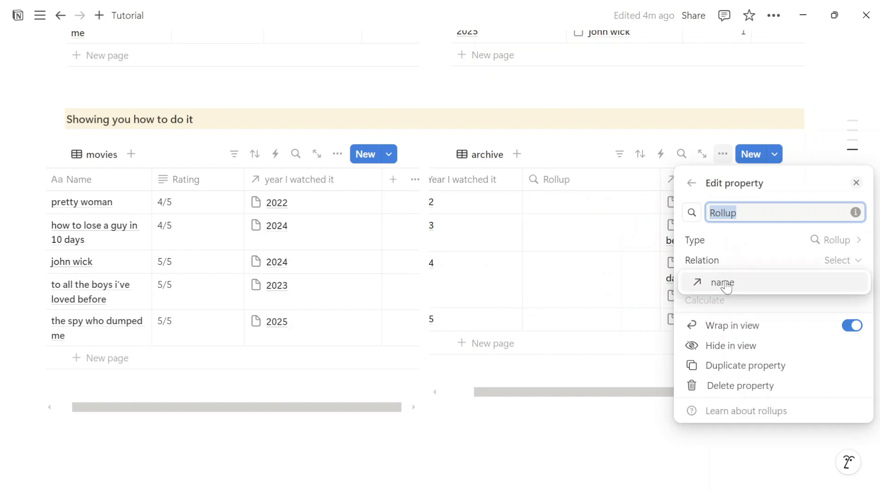
{"action": "left_click", "coordinate": [724, 284]}
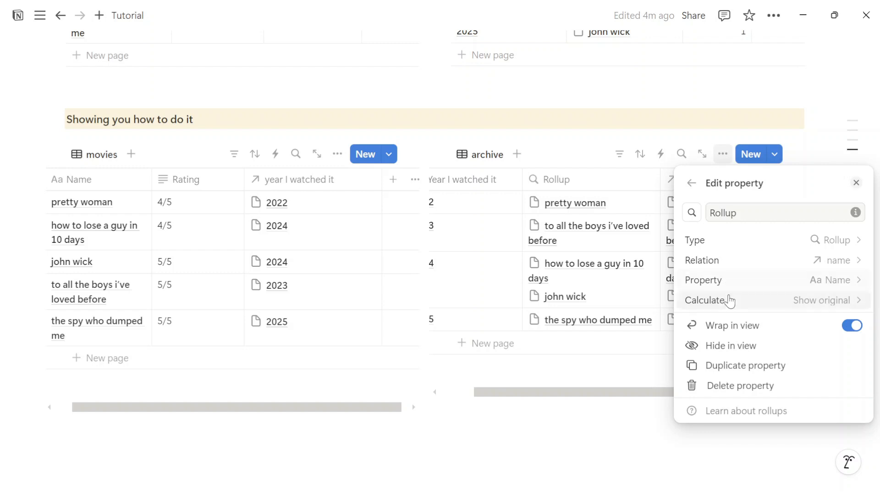
Set the Rollup property's calculation to Count all.
{"action": "left_click", "coordinate": [732, 301]}
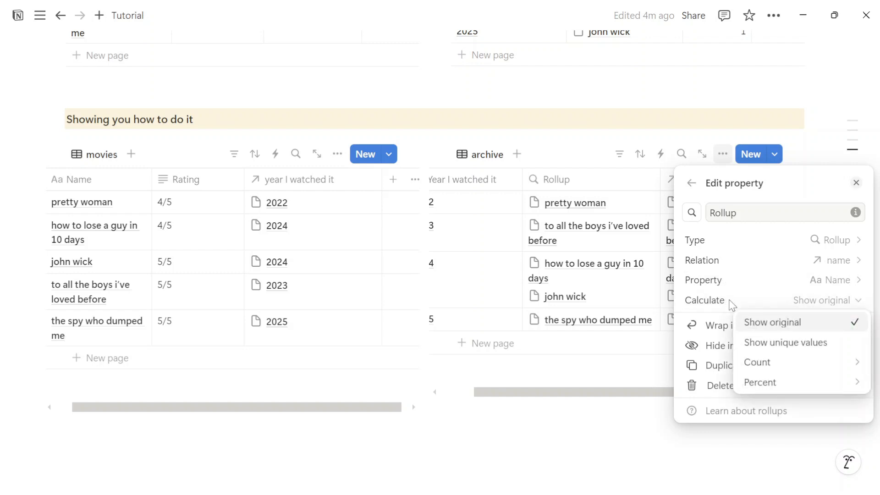
{"action": "mouse_move", "coordinate": [754, 363]}
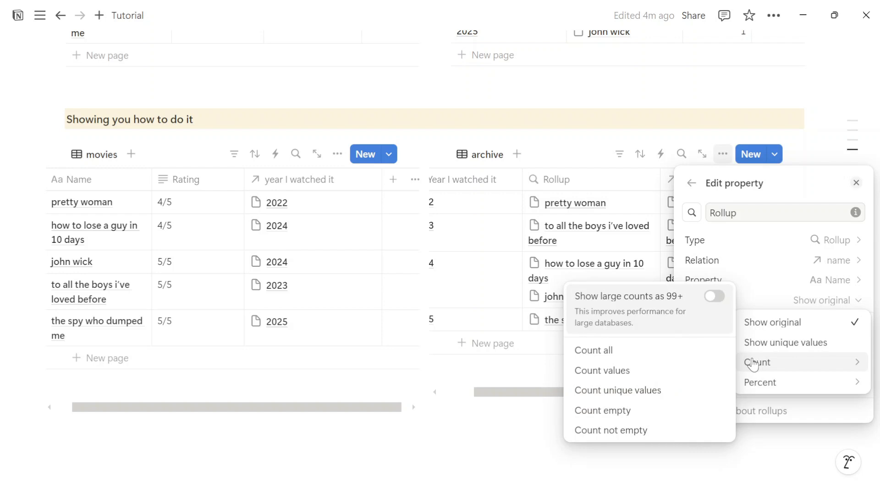
{"action": "left_click", "coordinate": [700, 351]}
{"action": "left_click", "coordinate": [614, 415]}
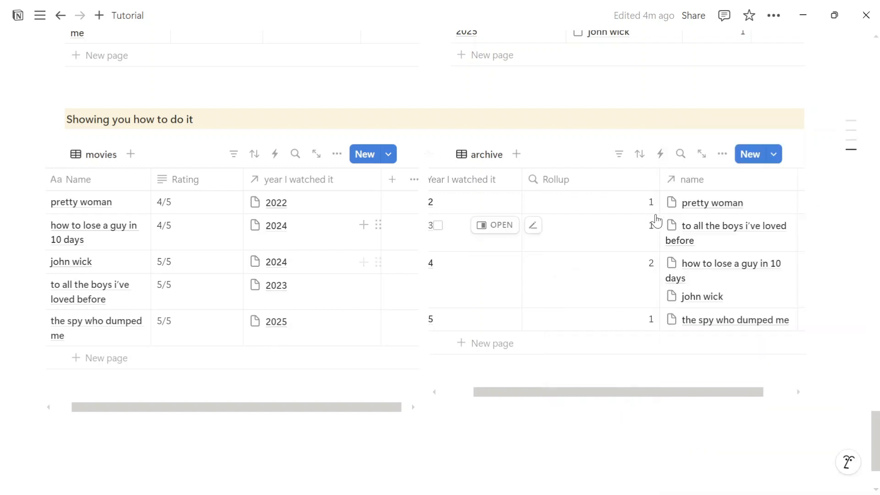
Narrow the archive table's Rollup column and move it after the name column.
{"action": "left_click_drag", "start_coordinate": [658, 183], "coordinate": [645, 182]}
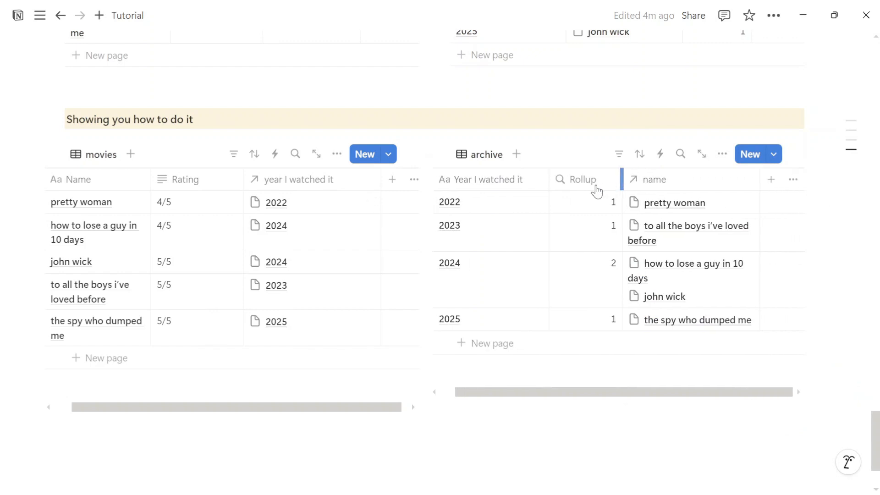
{"action": "left_click_drag", "start_coordinate": [579, 186], "coordinate": [729, 201]}
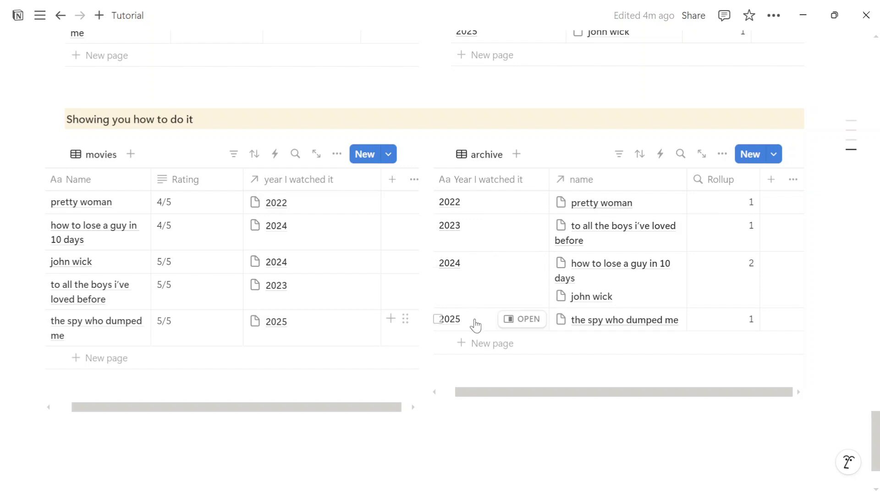
{"action": "scroll", "coordinate": [476, 325], "scroll_direction": "up", "scroll_amount": 10}
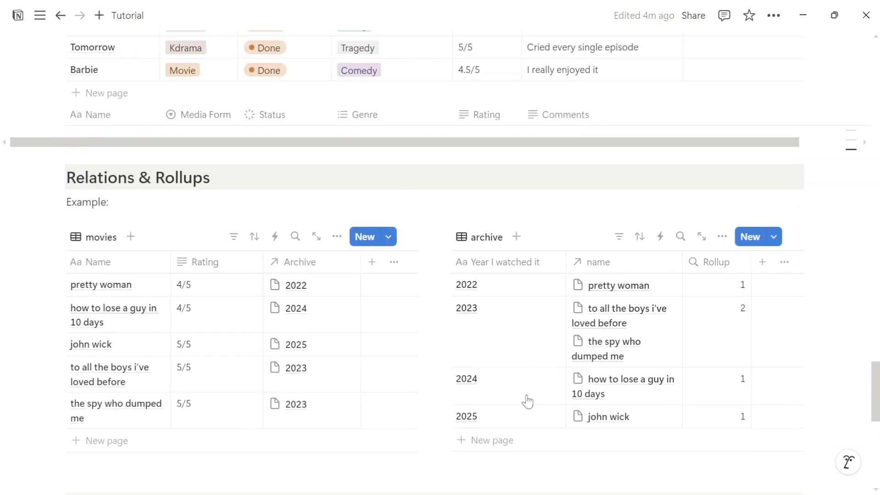
{"action": "scroll", "coordinate": [543, 383], "scroll_direction": "down", "scroll_amount": 10}
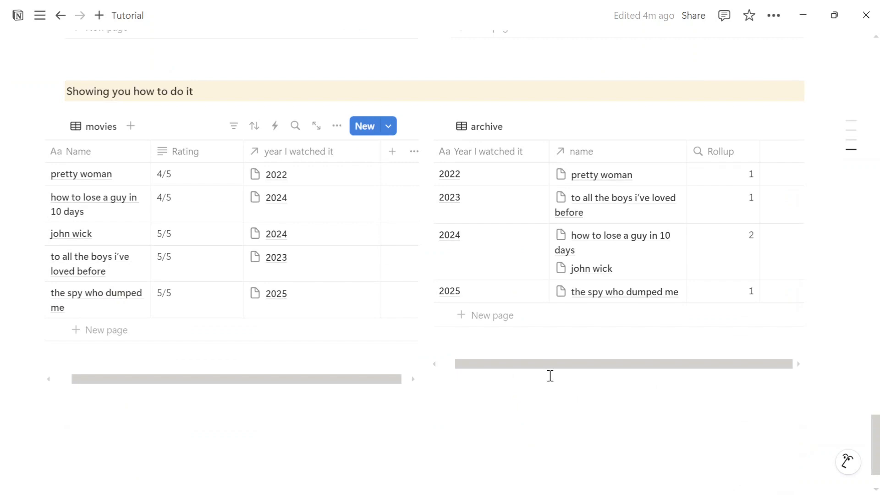
Review the Tutorial page's examples, from the relation tables up to the task button, then back down through the morning routine and watchlist sections.
{"action": "scroll", "coordinate": [550, 376], "scroll_direction": "up", "scroll_amount": 10}
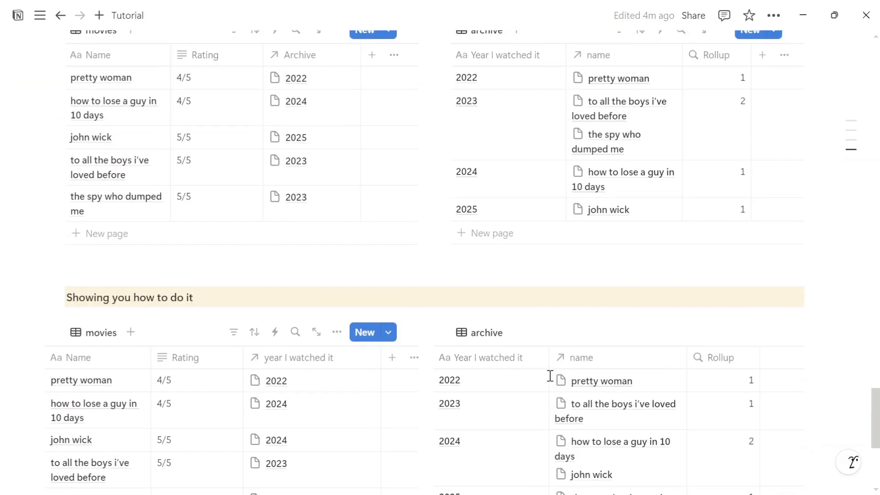
{"action": "scroll", "coordinate": [550, 381], "scroll_direction": "up", "scroll_amount": 15}
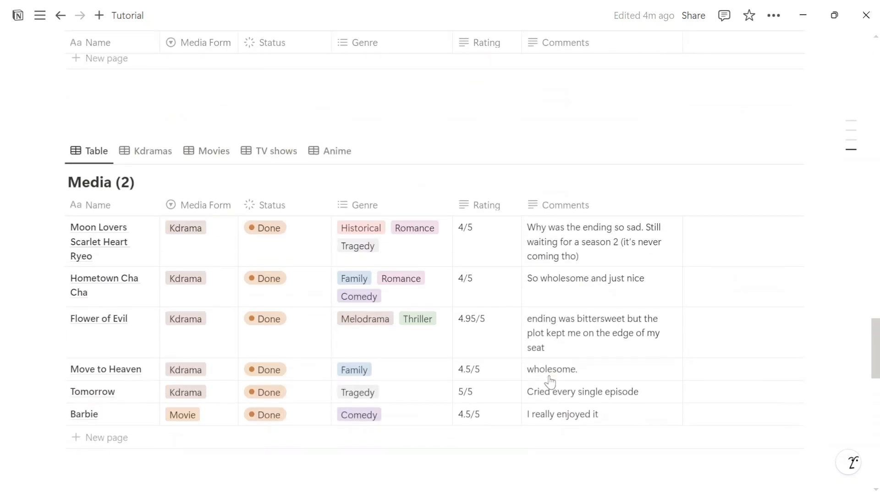
{"action": "scroll", "coordinate": [550, 382], "scroll_direction": "up", "scroll_amount": 15}
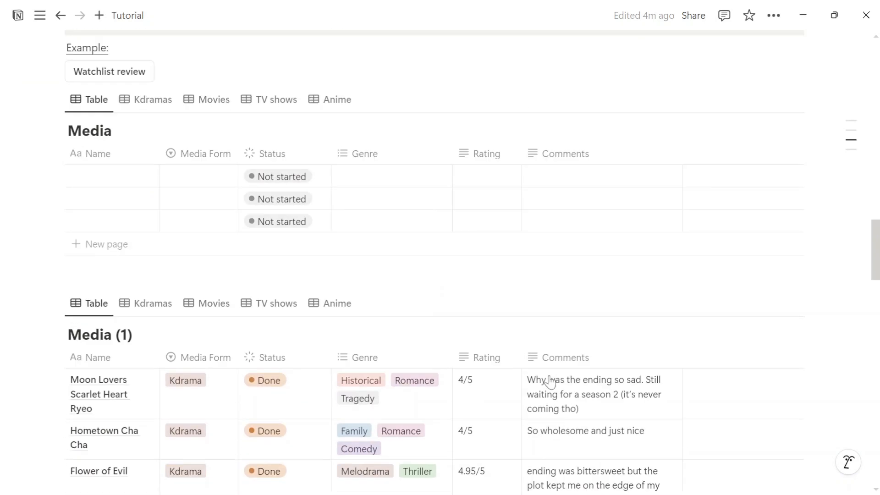
{"action": "scroll", "coordinate": [550, 382], "scroll_direction": "up", "scroll_amount": 15}
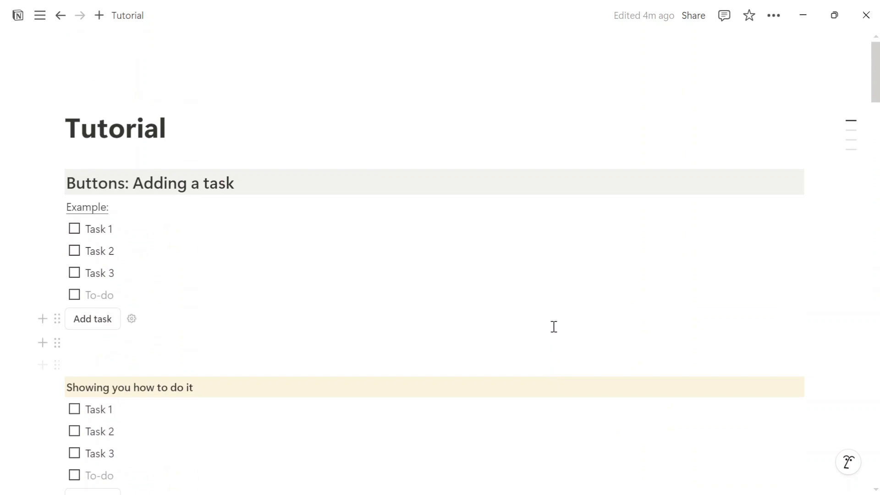
{"action": "scroll", "coordinate": [560, 334], "scroll_direction": "down", "scroll_amount": 9}
{"action": "scroll", "coordinate": [560, 358], "scroll_direction": "down", "scroll_amount": 20}
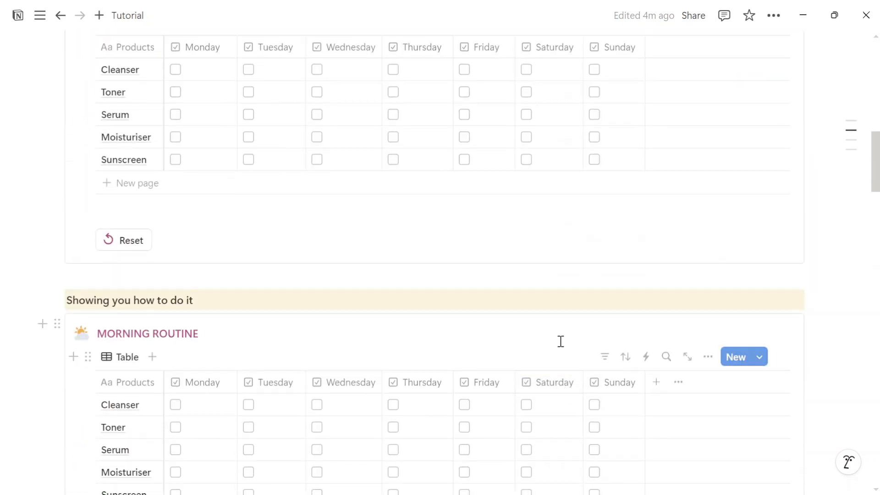
{"action": "scroll", "coordinate": [525, 335], "scroll_direction": "down", "scroll_amount": 20}
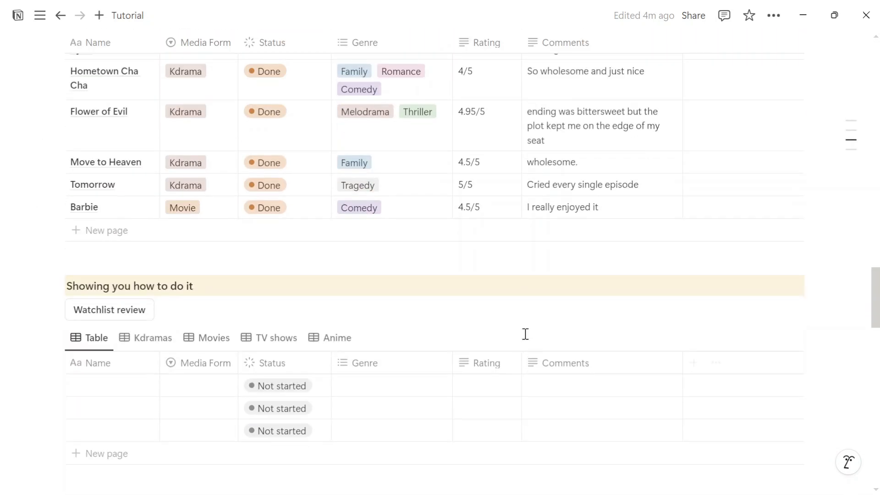